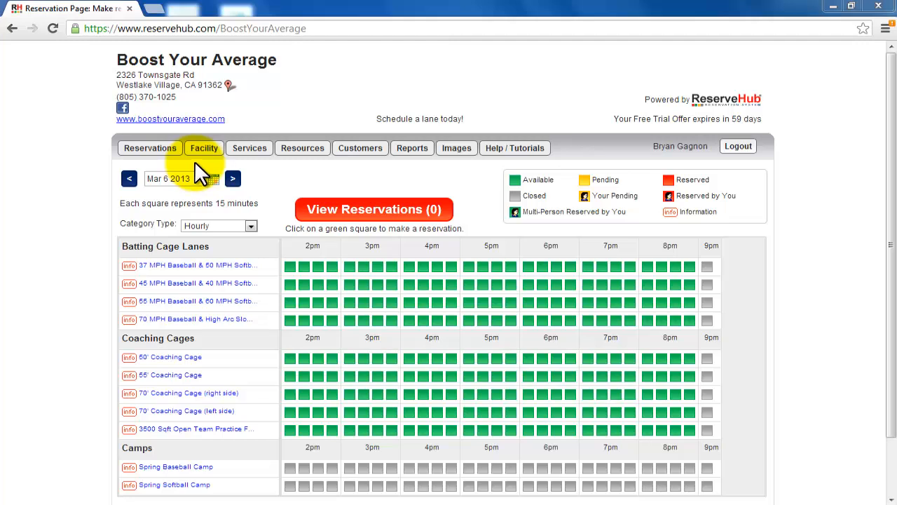
Step: Open the facility's profile page and review its brief description and services text down to the social media links
{"action": "mouse_move", "coordinate": [211, 152]}
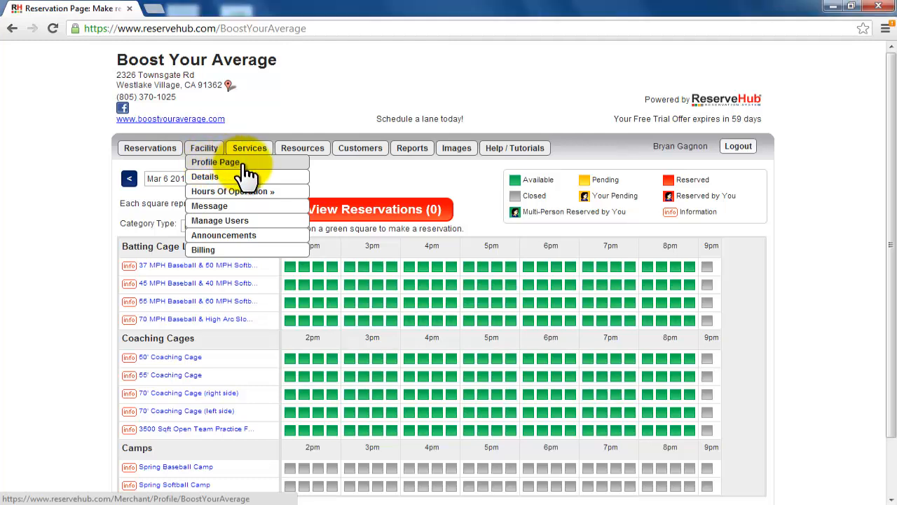
{"action": "left_click", "coordinate": [242, 163]}
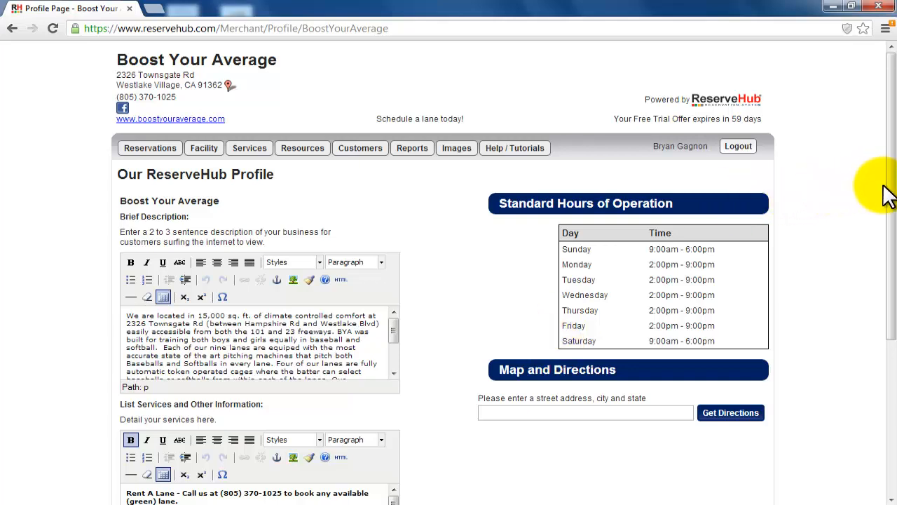
{"action": "left_click_drag", "start_coordinate": [889, 200], "coordinate": [888, 282]}
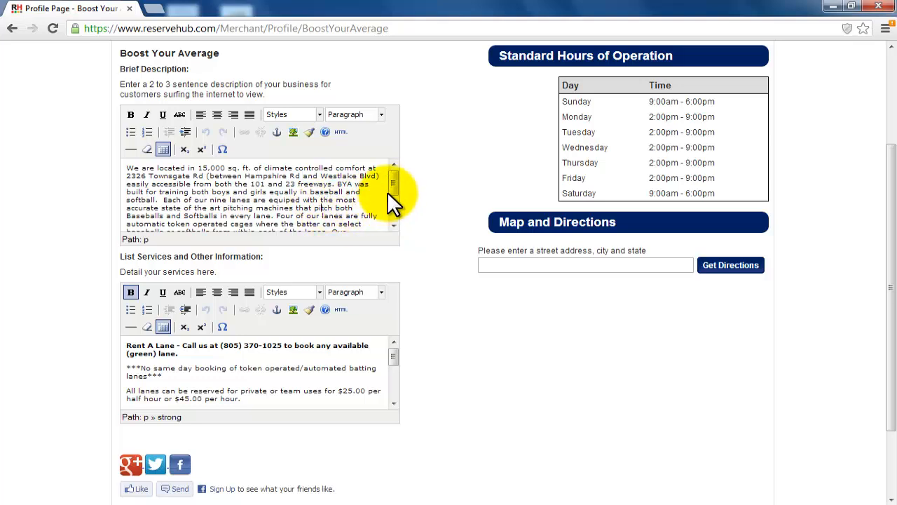
{"action": "left_click_drag", "start_coordinate": [393, 186], "coordinate": [391, 213]}
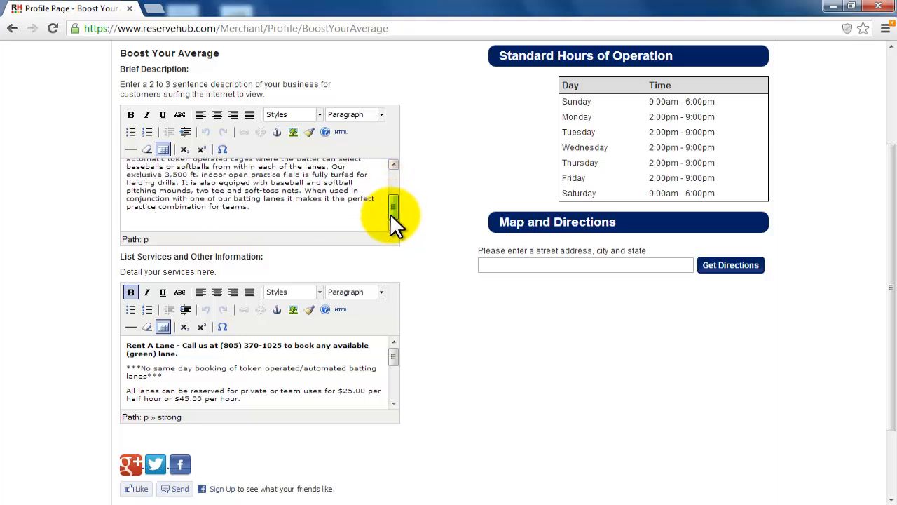
{"action": "left_click", "coordinate": [373, 216]}
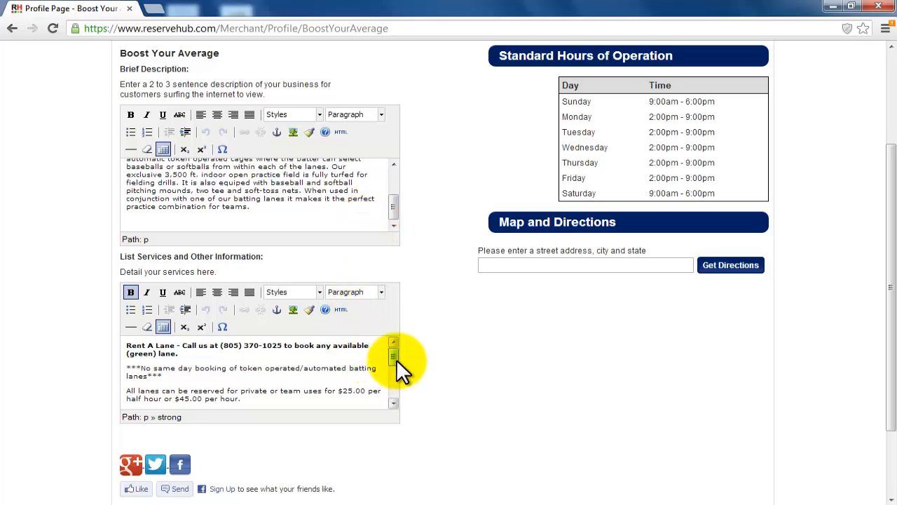
{"action": "left_click_drag", "start_coordinate": [396, 359], "coordinate": [394, 390]}
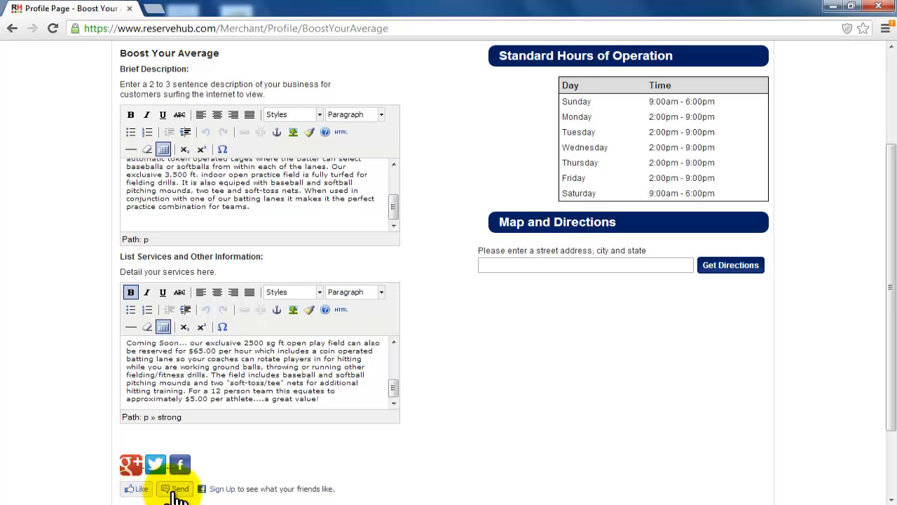
{"action": "left_click_drag", "start_coordinate": [890, 232], "coordinate": [894, 145]}
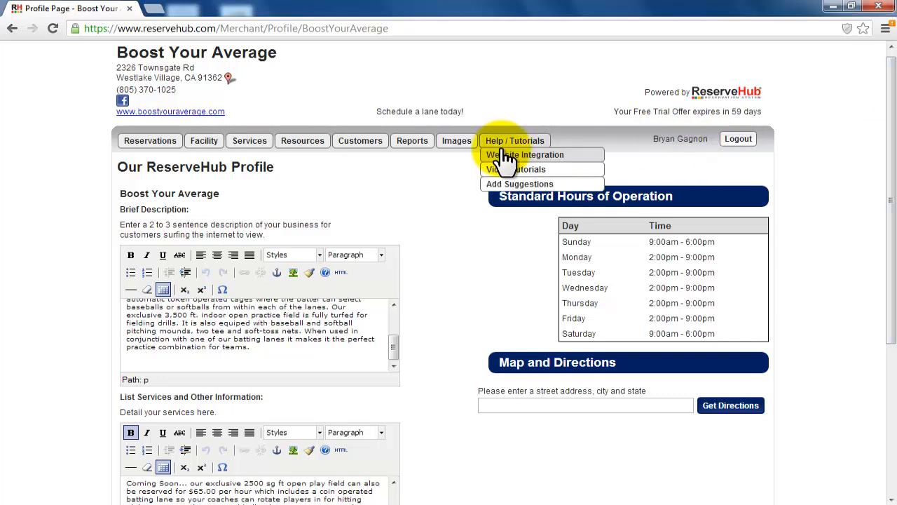
Step: Open the facility details, review them through the facility images section, and save the settings
{"action": "mouse_move", "coordinate": [214, 150]}
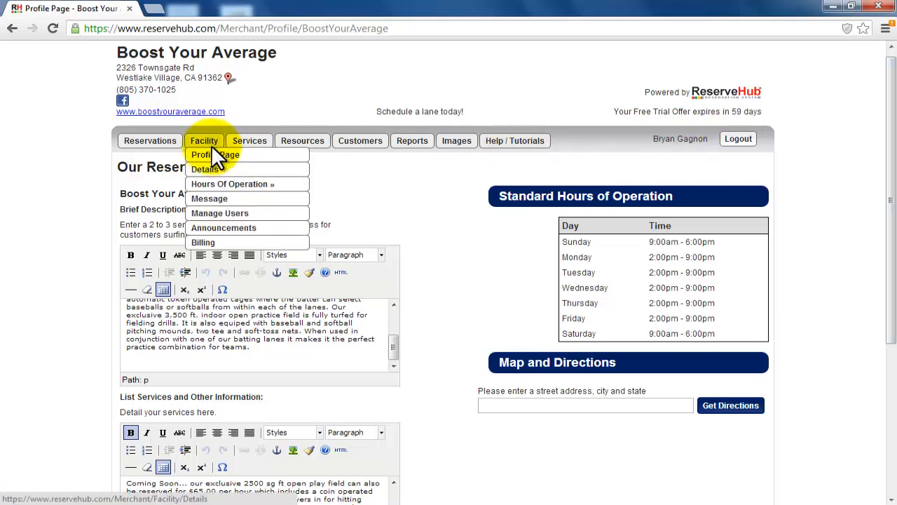
{"action": "left_click", "coordinate": [217, 173]}
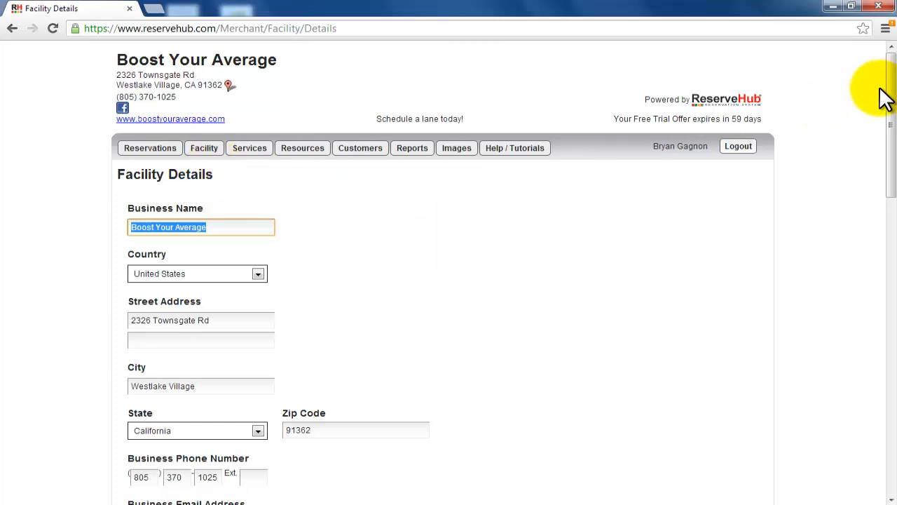
{"action": "left_click_drag", "start_coordinate": [892, 91], "coordinate": [893, 388]}
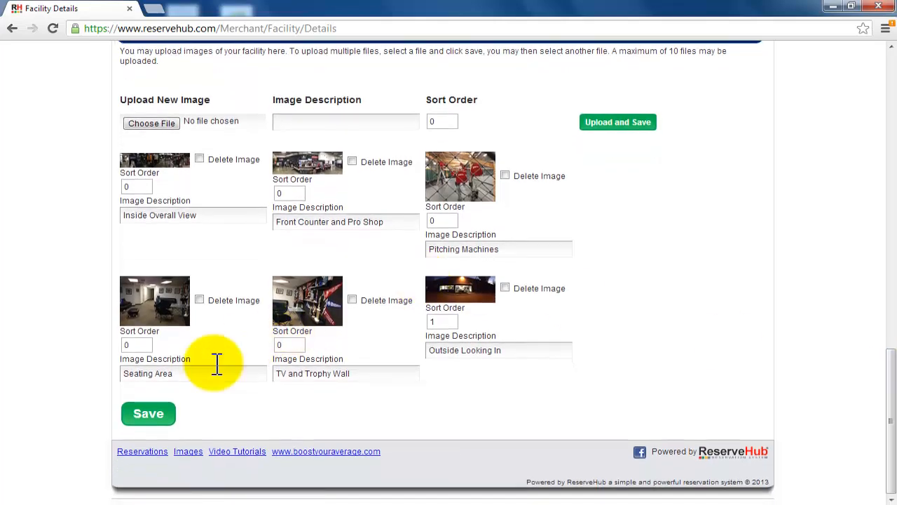
{"action": "left_click", "coordinate": [150, 412]}
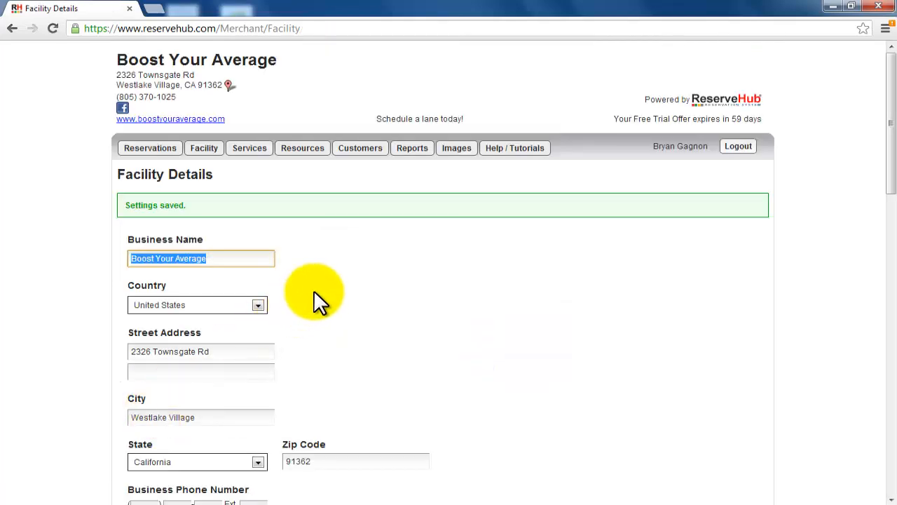
Step: Open the facility's standard hours of operation
{"action": "mouse_move", "coordinate": [207, 149]}
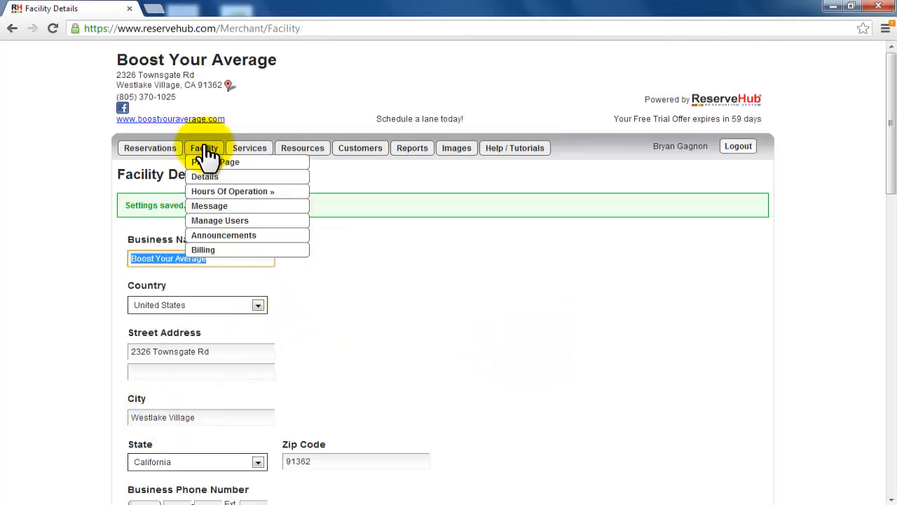
{"action": "mouse_move", "coordinate": [216, 196]}
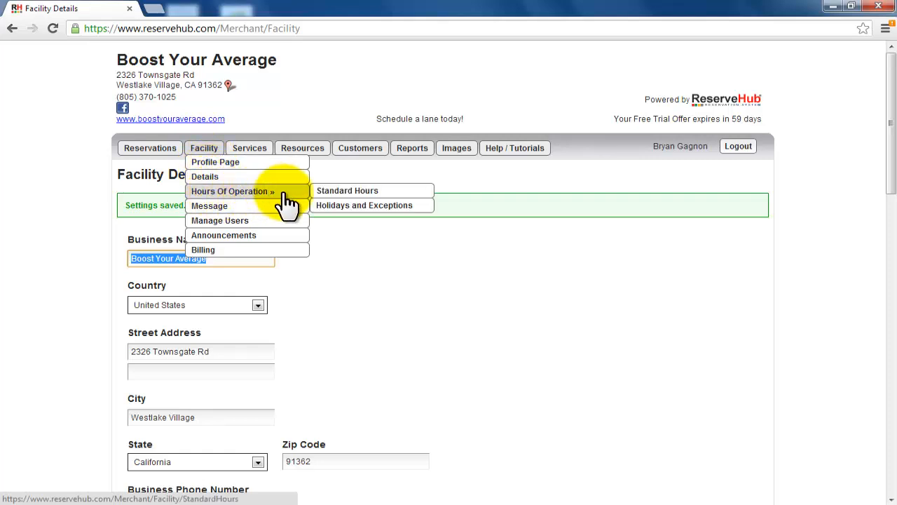
{"action": "left_click", "coordinate": [324, 194]}
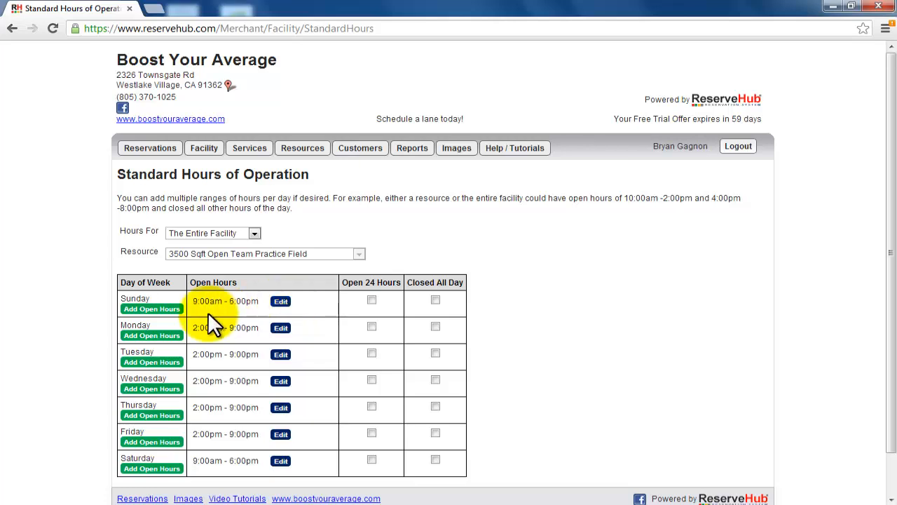
Step: Add a second Sunday open-hours range from 7:00pm to 8:00pm for the entire facility and save it
{"action": "left_click", "coordinate": [164, 309]}
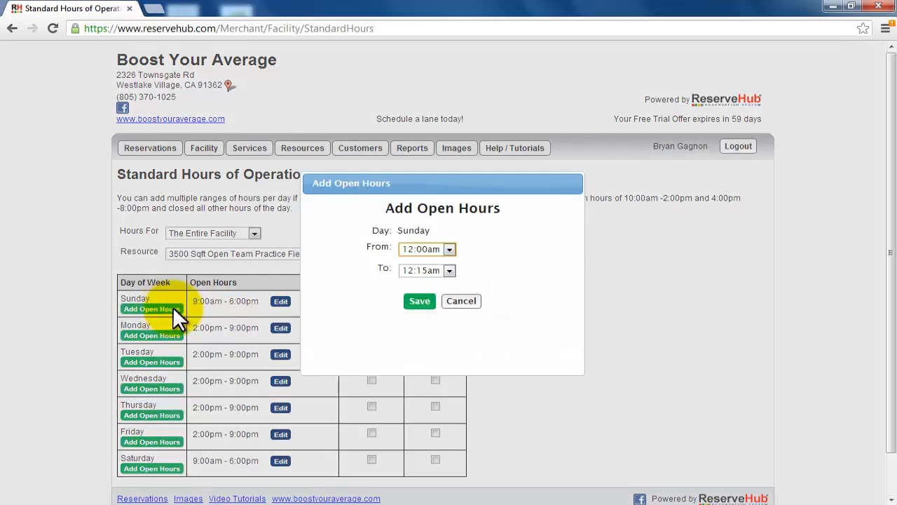
{"action": "left_click_drag", "start_coordinate": [434, 183], "coordinate": [517, 161]}
{"action": "left_click", "coordinate": [532, 226]}
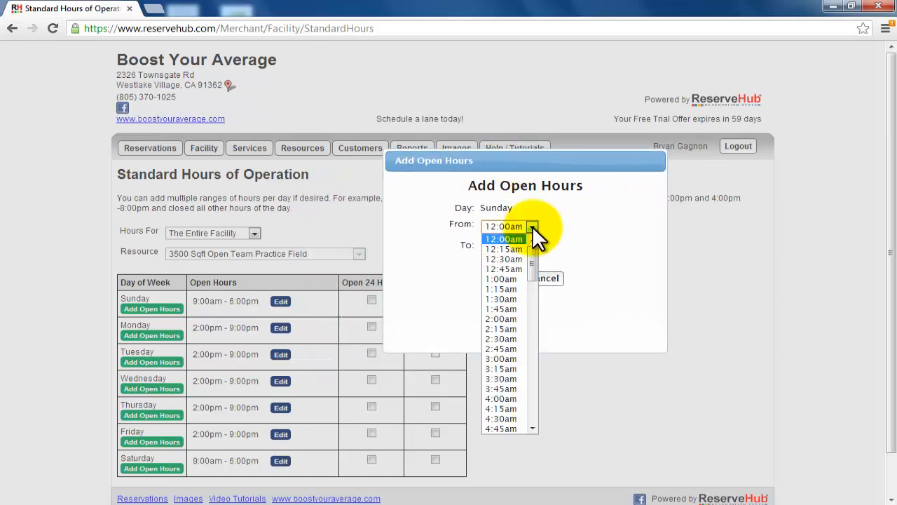
{"action": "left_click_drag", "start_coordinate": [529, 251], "coordinate": [527, 376]}
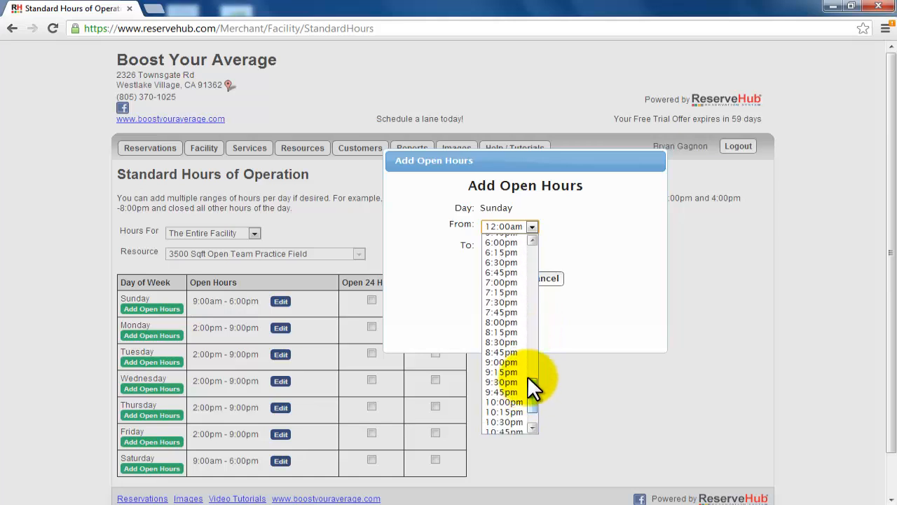
{"action": "left_click", "coordinate": [507, 284]}
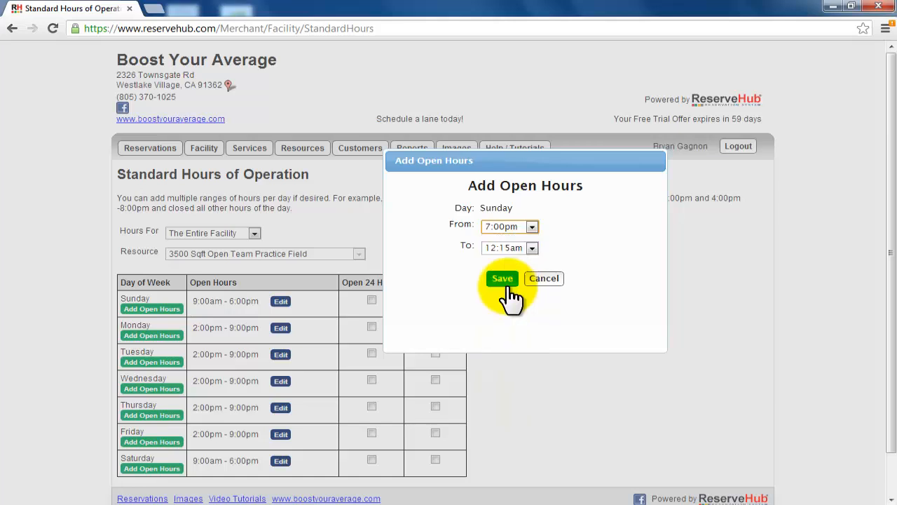
{"action": "left_click", "coordinate": [531, 246]}
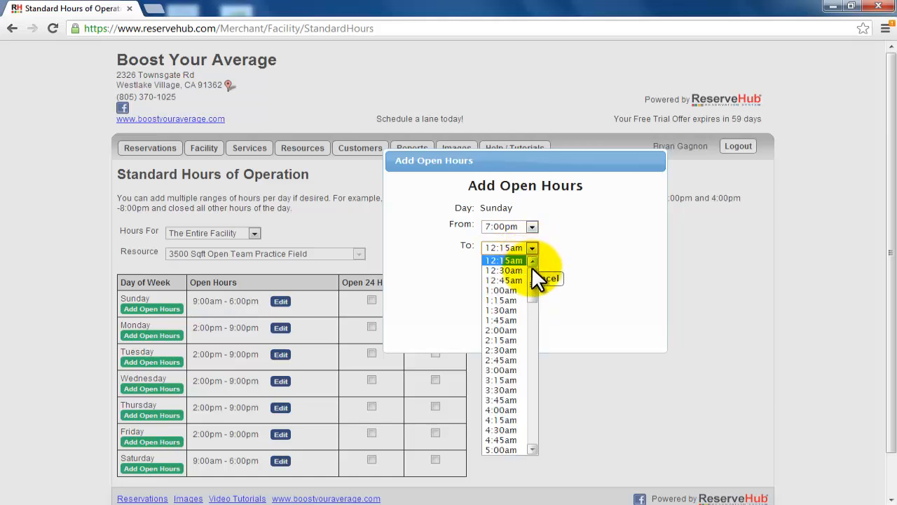
{"action": "left_click_drag", "start_coordinate": [531, 283], "coordinate": [526, 429]}
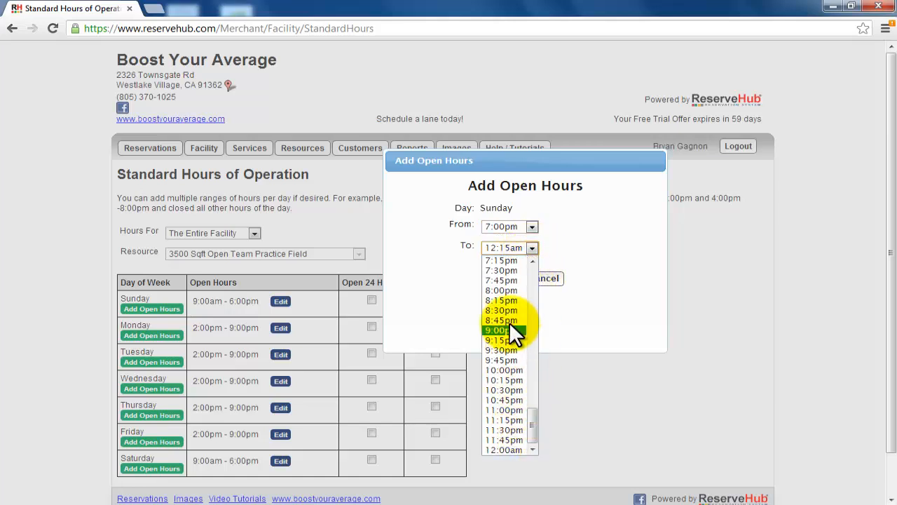
{"action": "left_click", "coordinate": [506, 291]}
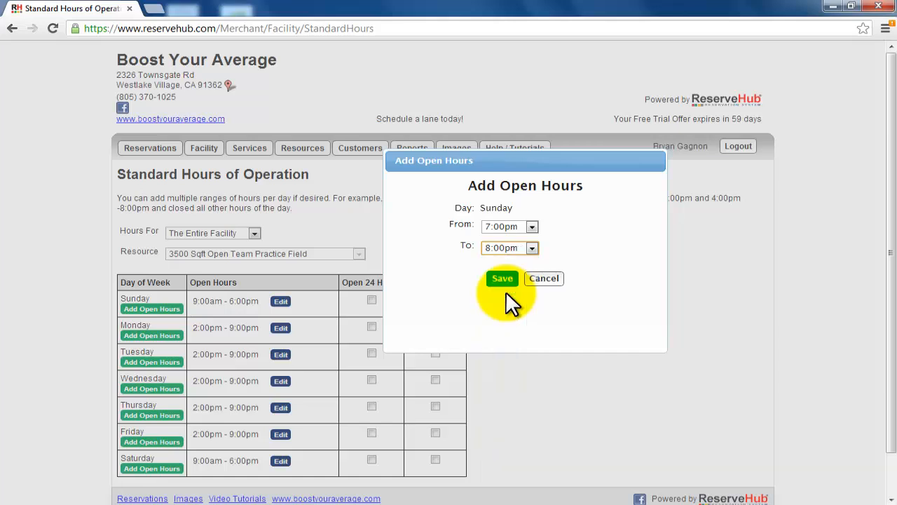
{"action": "left_click", "coordinate": [502, 279]}
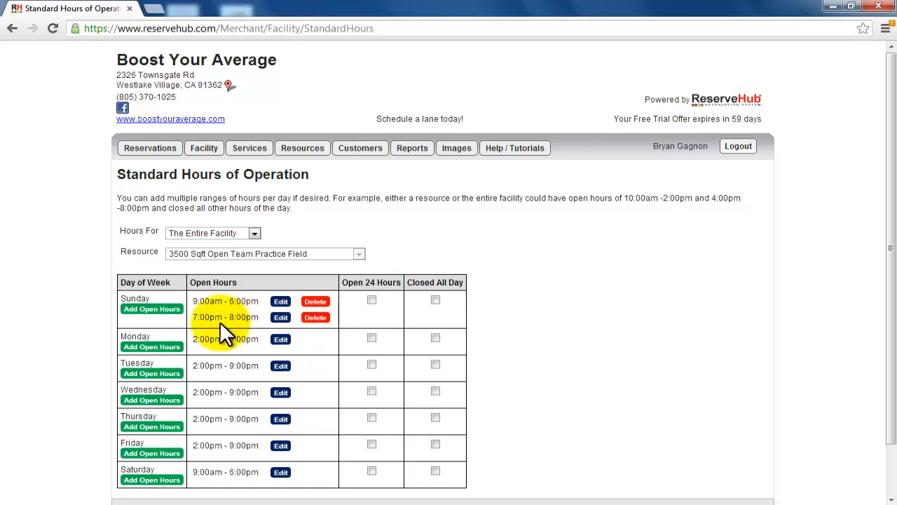
Step: Delete the 7:00pm - 8:00pm open-hours range from Sunday and confirm the deletion
{"action": "left_click", "coordinate": [316, 320]}
{"action": "left_click", "coordinate": [413, 267]}
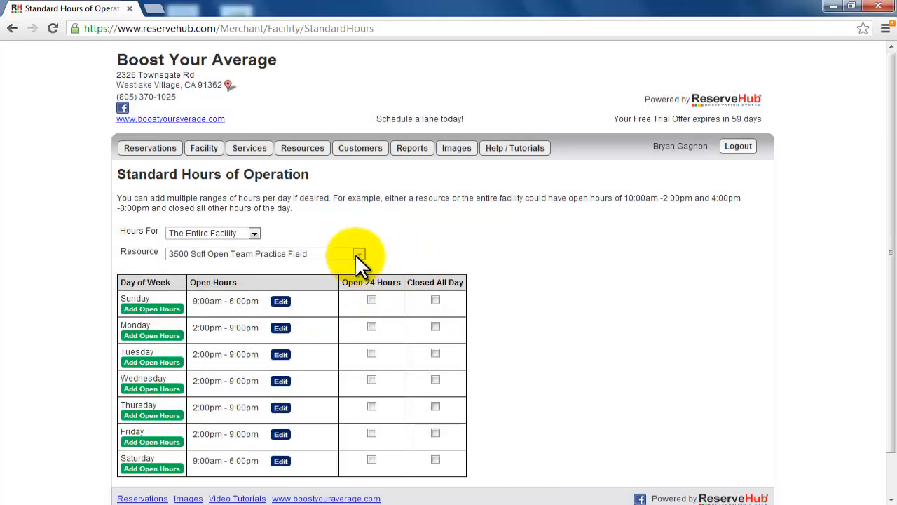
Step: Show the hours for a specific resource, first 37 MPH Baseball & 50 MPH Softball - Lane 1 and finally 55' Coaching Cage
{"action": "left_click", "coordinate": [255, 233]}
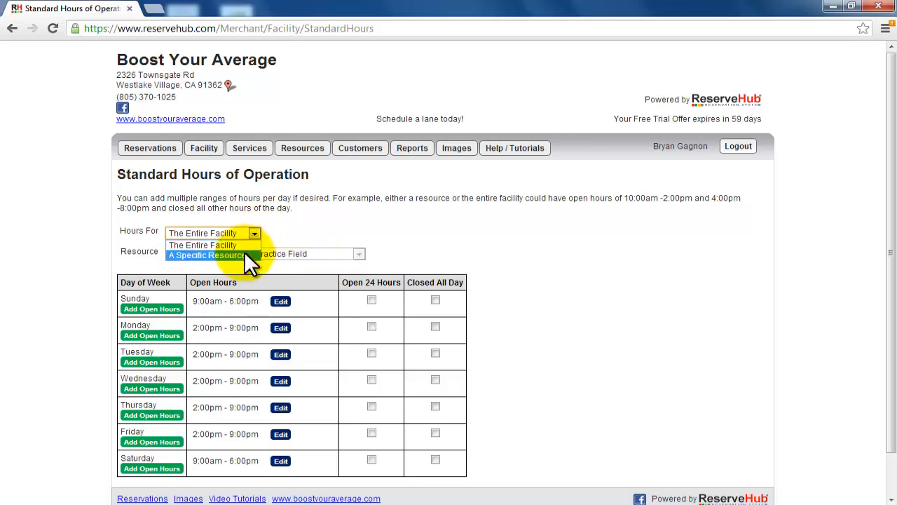
{"action": "left_click", "coordinate": [244, 252]}
{"action": "left_click", "coordinate": [244, 253]}
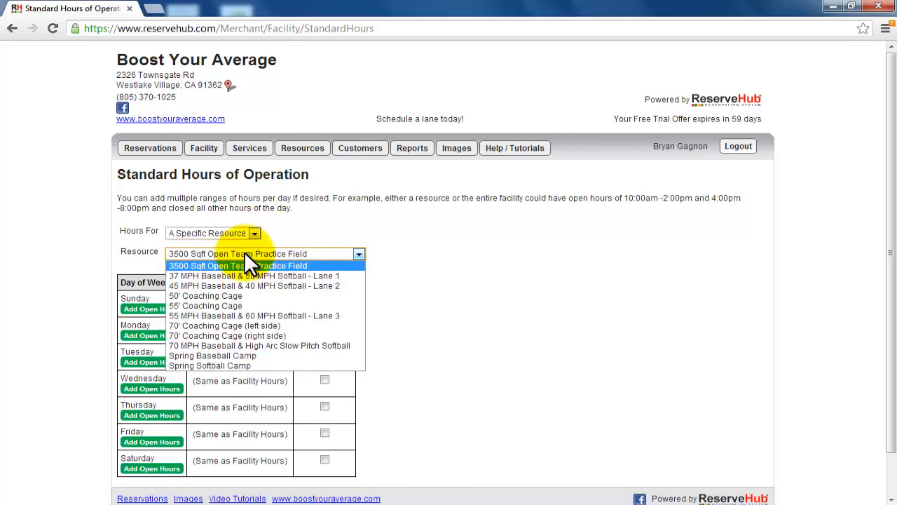
{"action": "left_click", "coordinate": [244, 276]}
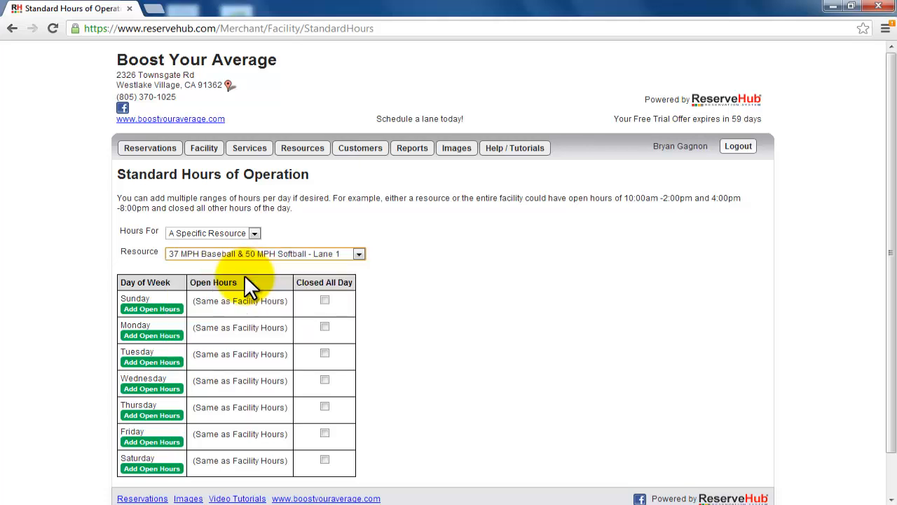
{"action": "left_click", "coordinate": [266, 254]}
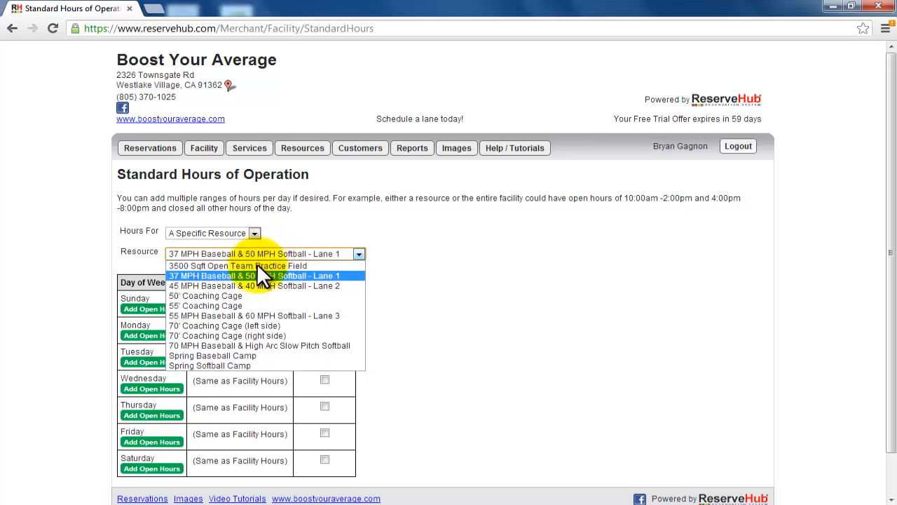
{"action": "left_click", "coordinate": [245, 307]}
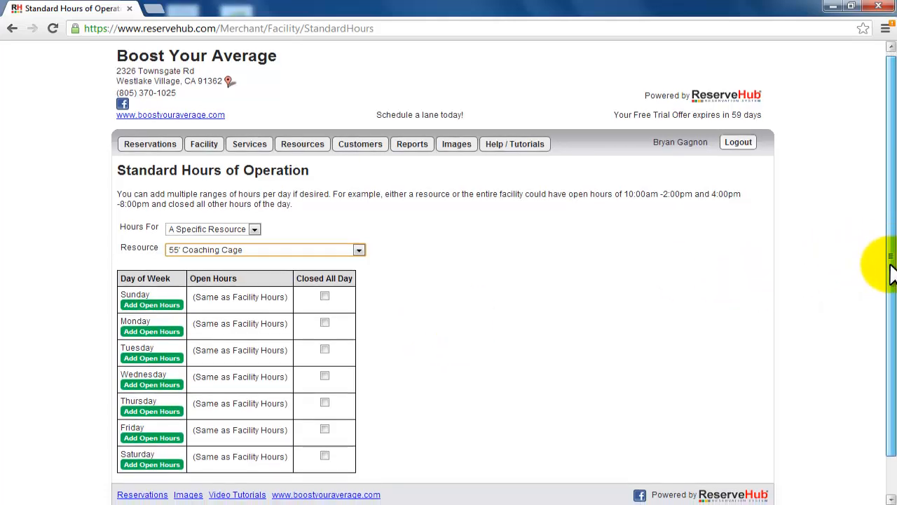
{"action": "left_click_drag", "start_coordinate": [887, 266], "coordinate": [888, 325]}
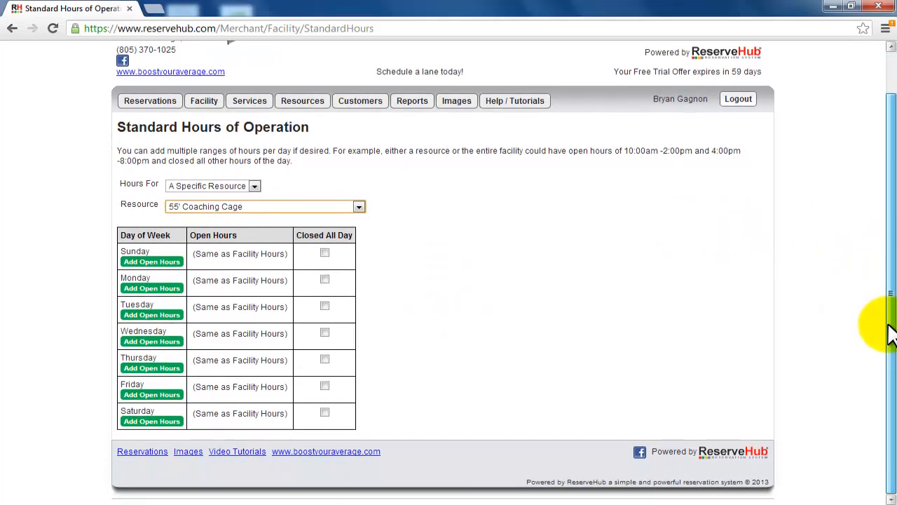
Step: Open the facility's holiday and exception hours of operation
{"action": "mouse_move", "coordinate": [209, 106]}
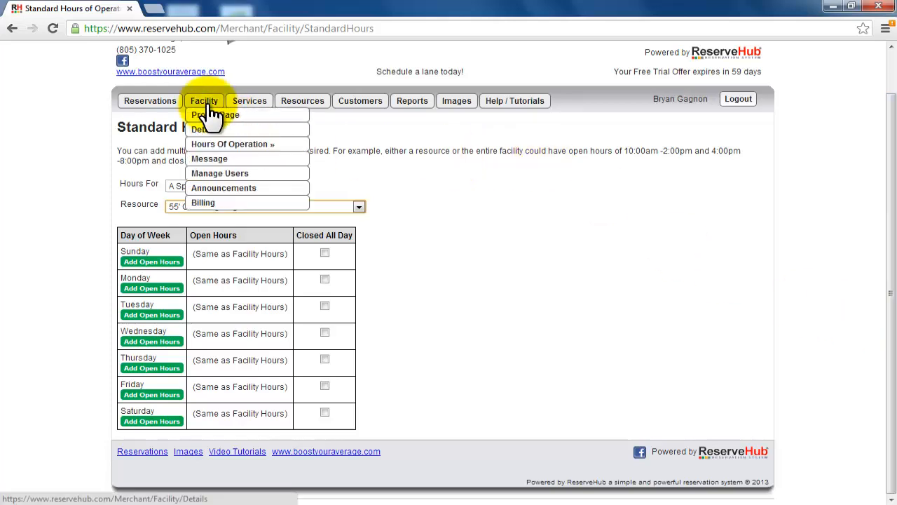
{"action": "mouse_move", "coordinate": [207, 144]}
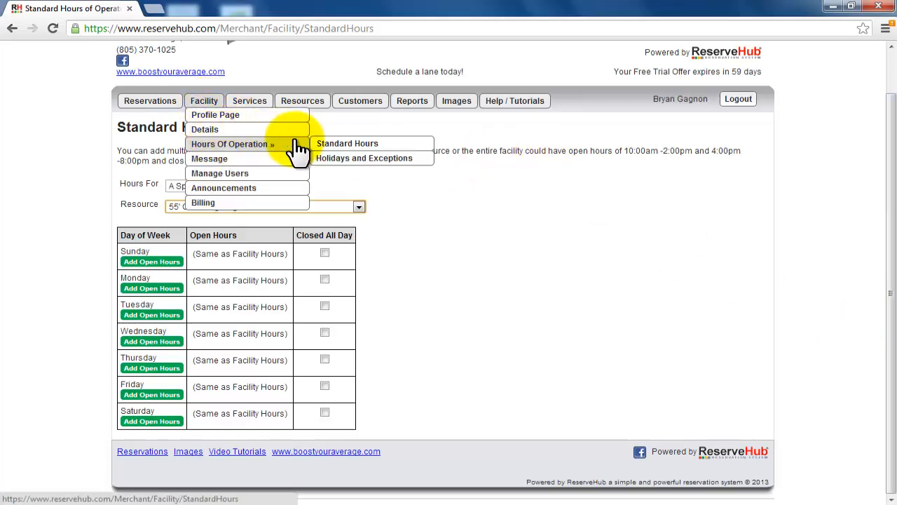
{"action": "left_click", "coordinate": [332, 159]}
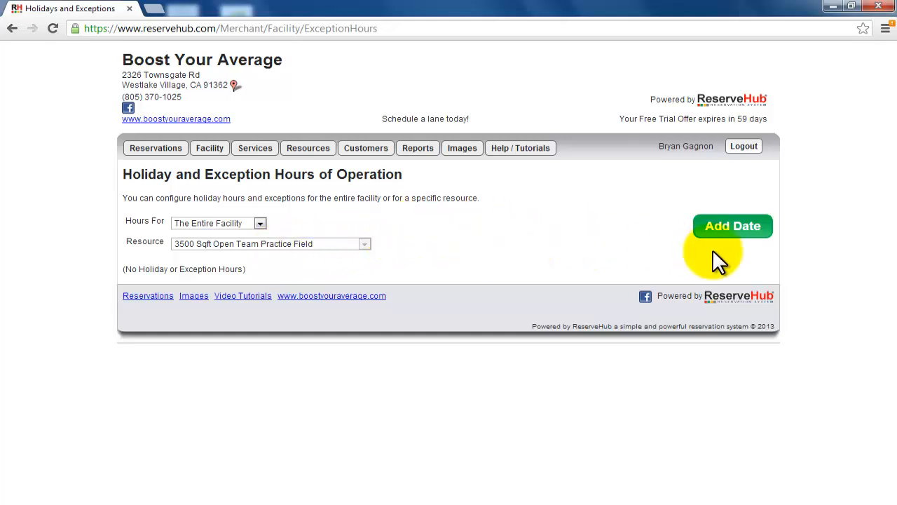
Step: Add 7/4/2013 as a holiday exception for the entire facility, mark it closed all day and save it
{"action": "left_click", "coordinate": [735, 219]}
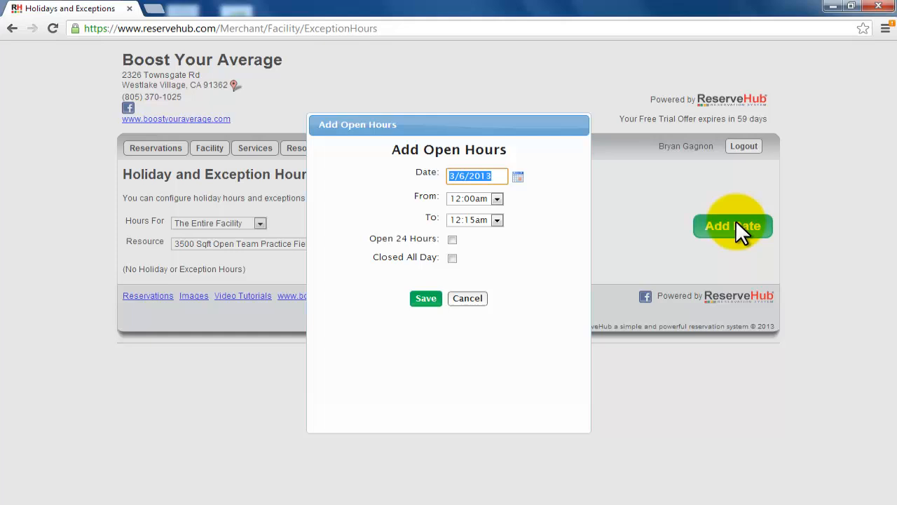
{"action": "left_click", "coordinate": [517, 176]}
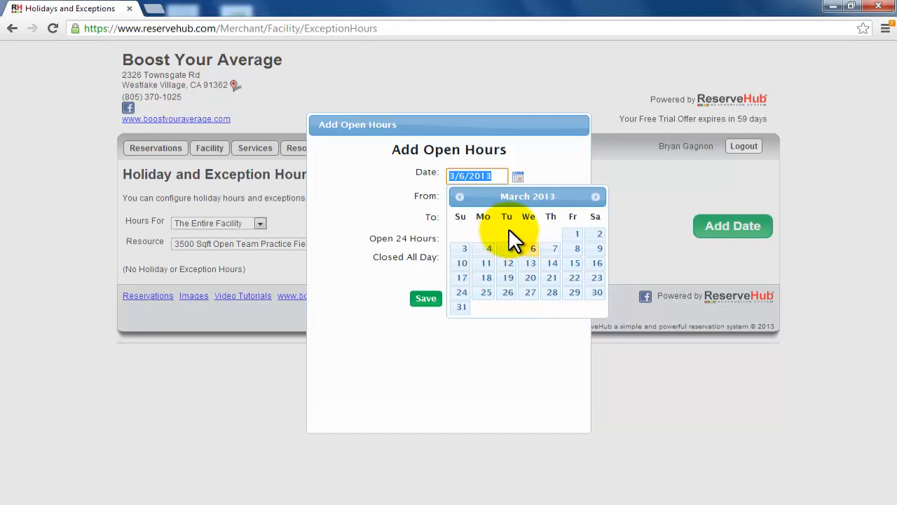
{"action": "left_click", "coordinate": [594, 197]}
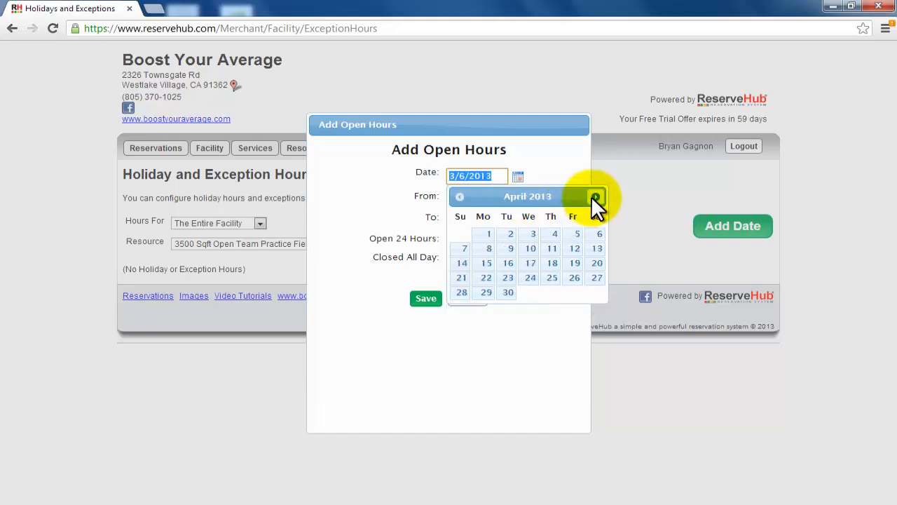
{"action": "left_click", "coordinate": [593, 197]}
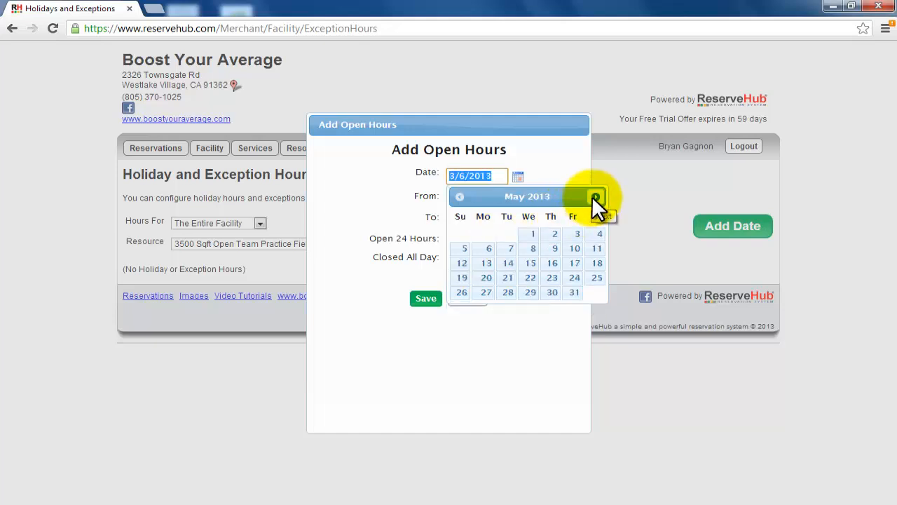
{"action": "left_click", "coordinate": [594, 196]}
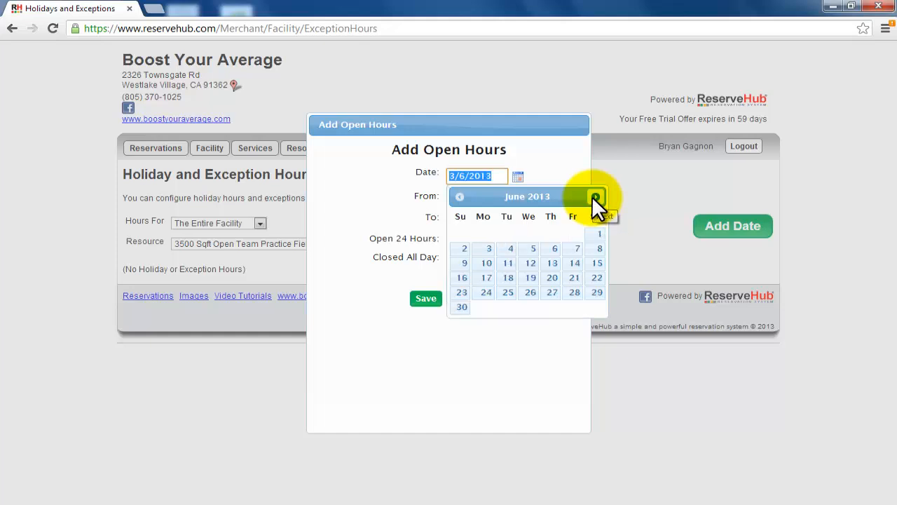
{"action": "left_click", "coordinate": [593, 197]}
{"action": "left_click", "coordinate": [594, 197]}
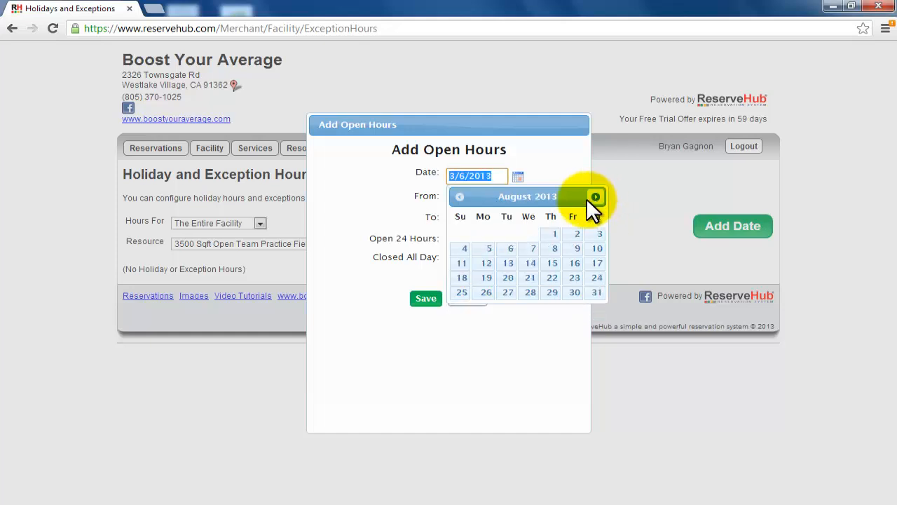
{"action": "left_click", "coordinate": [459, 196]}
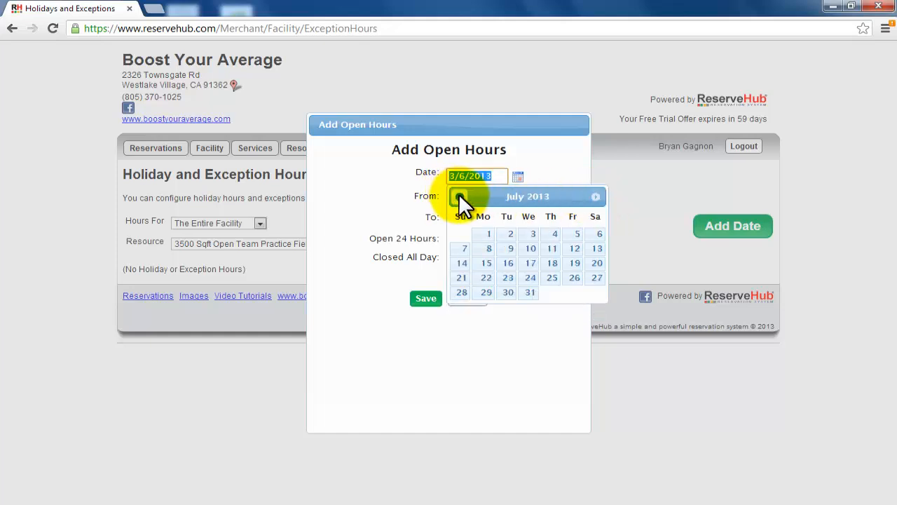
{"action": "left_click", "coordinate": [554, 238]}
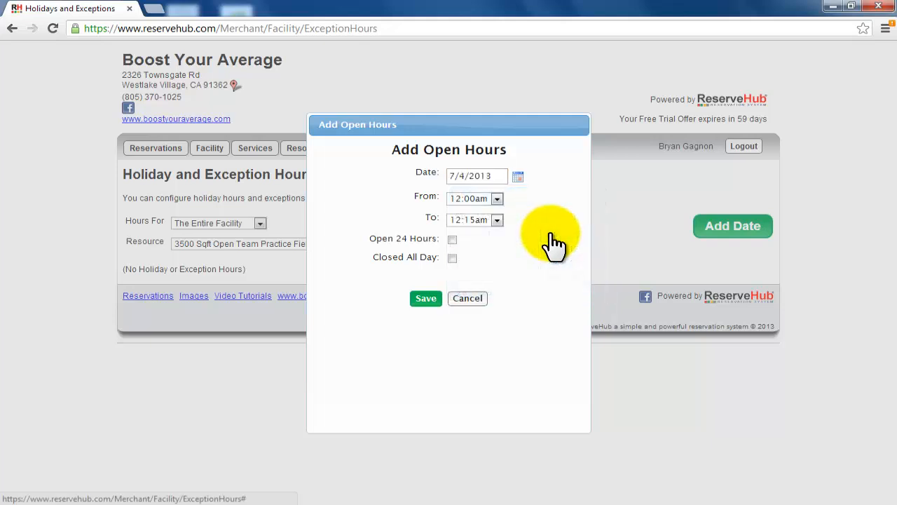
{"action": "left_click", "coordinate": [452, 258]}
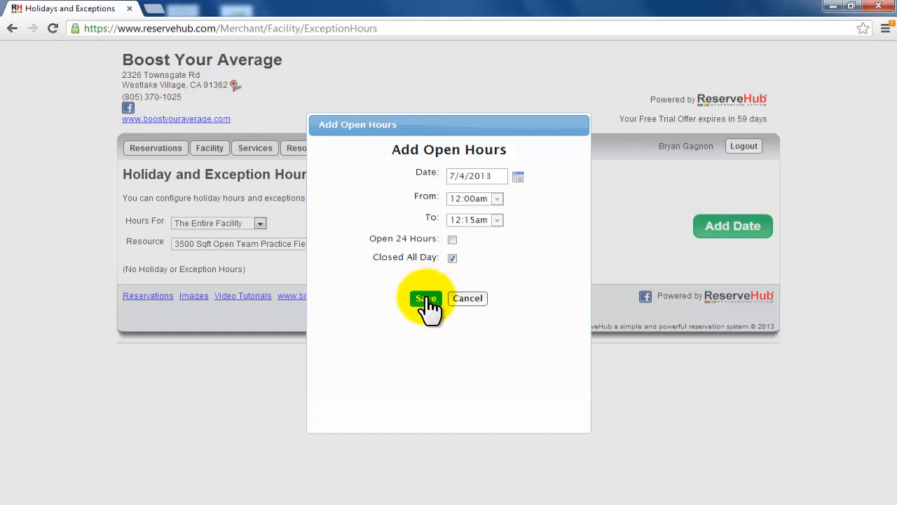
{"action": "left_click", "coordinate": [425, 298]}
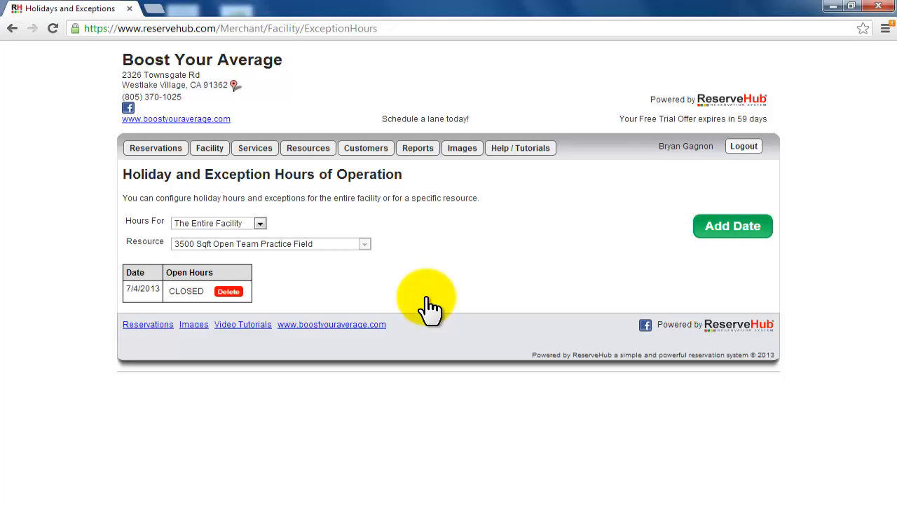
Step: Open the reservations page and show the schedule for Jul 4 2013
{"action": "left_click", "coordinate": [156, 148]}
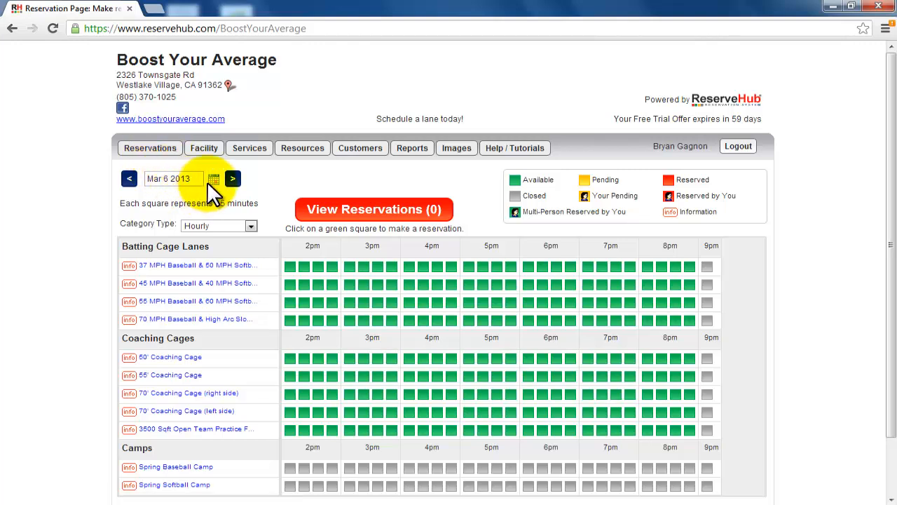
{"action": "left_click", "coordinate": [213, 181]}
{"action": "left_click", "coordinate": [293, 201]}
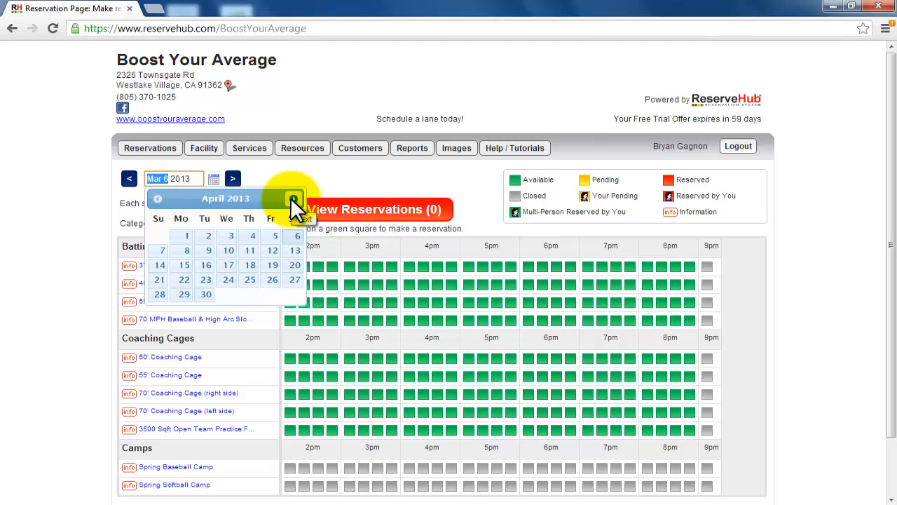
{"action": "left_click", "coordinate": [293, 201]}
{"action": "left_click", "coordinate": [293, 202]}
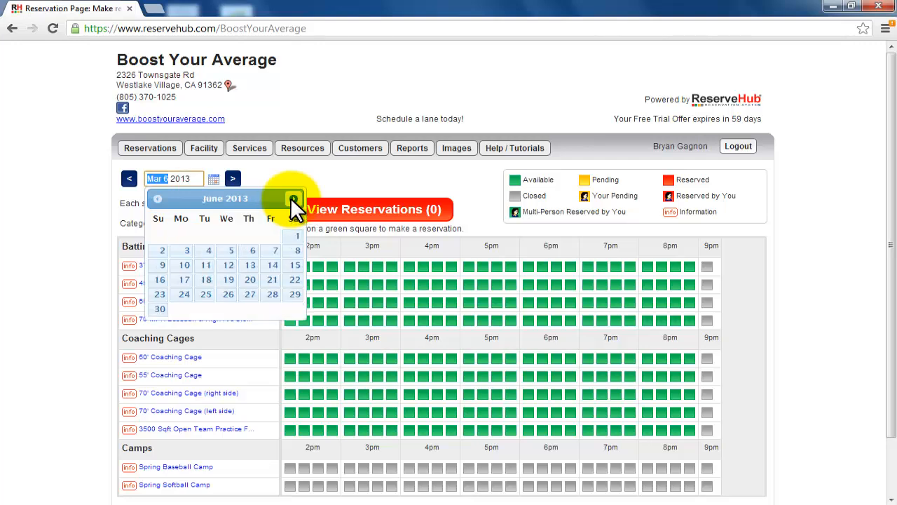
{"action": "left_click", "coordinate": [293, 201]}
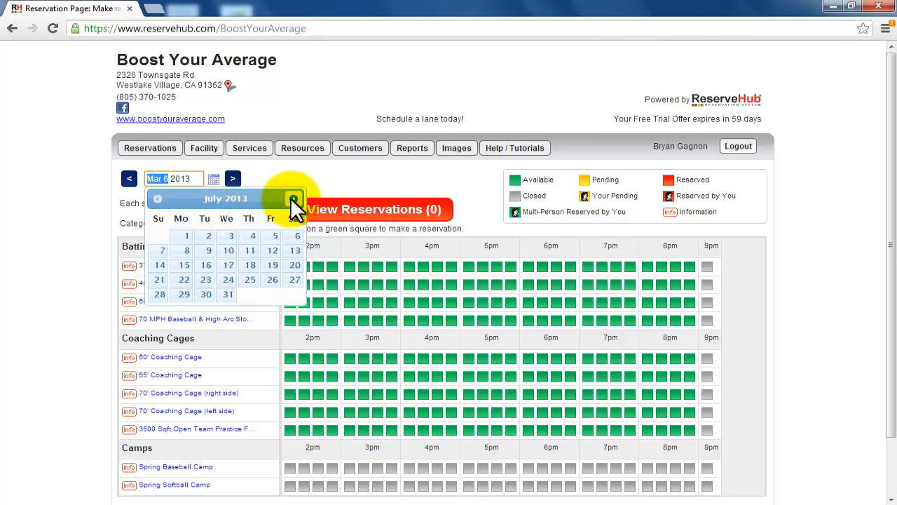
{"action": "left_click", "coordinate": [249, 236]}
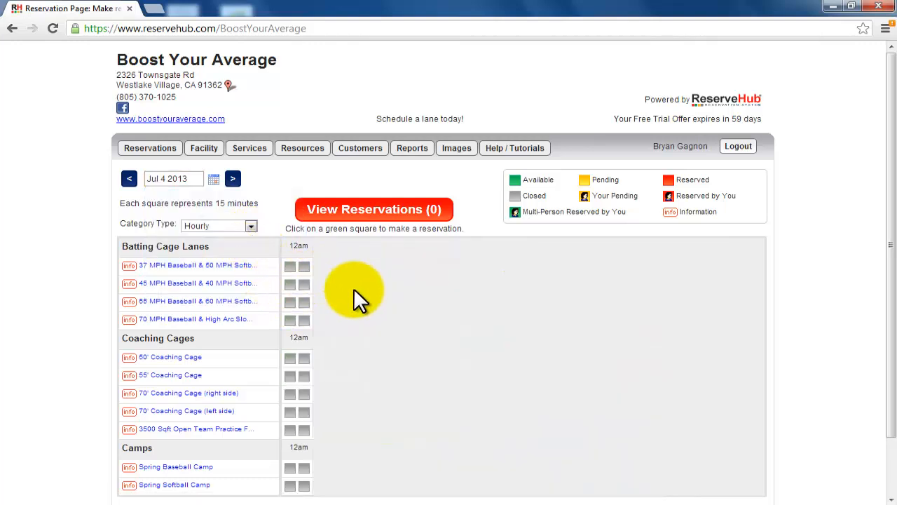
Step: Open the facility message settings and save them with the existing business description and special message
{"action": "mouse_move", "coordinate": [207, 154]}
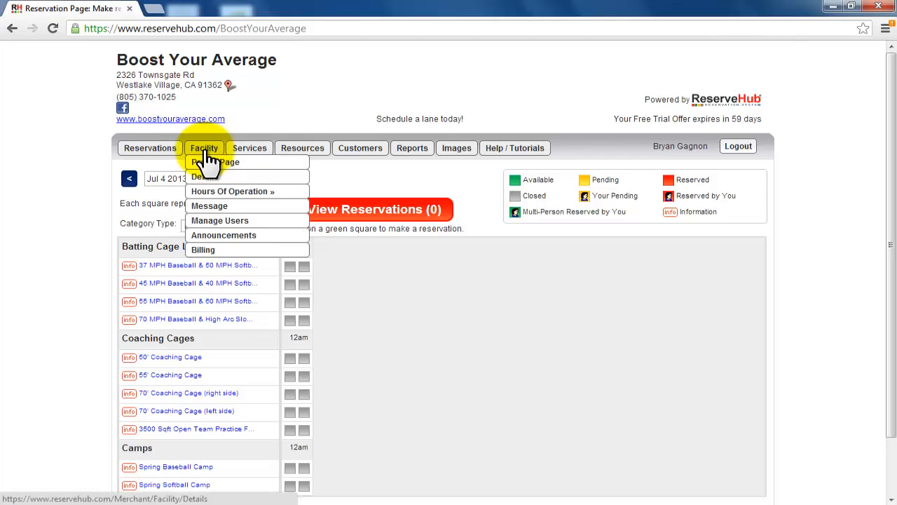
{"action": "mouse_move", "coordinate": [209, 191]}
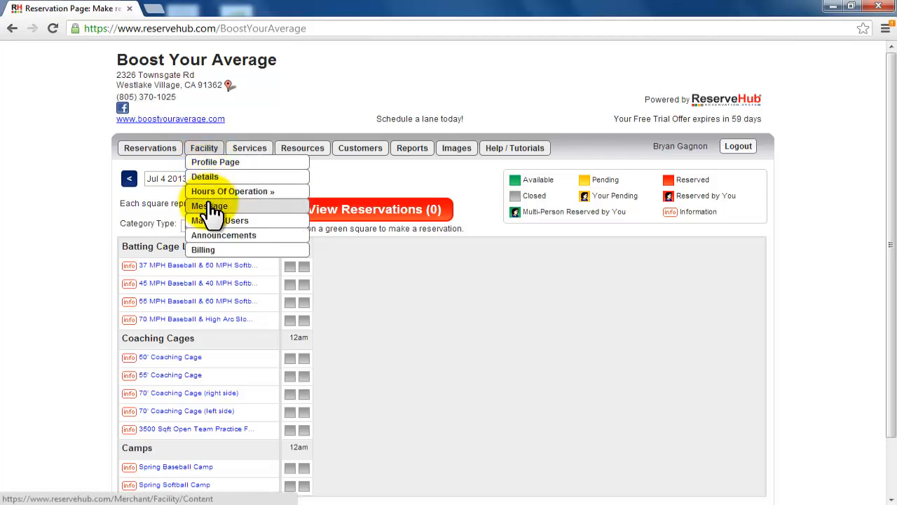
{"action": "left_click", "coordinate": [210, 208]}
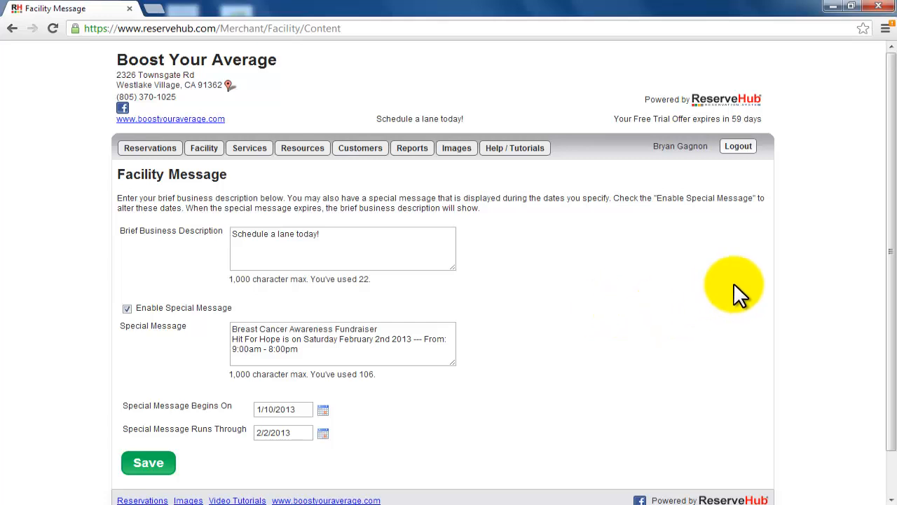
{"action": "left_click", "coordinate": [151, 464]}
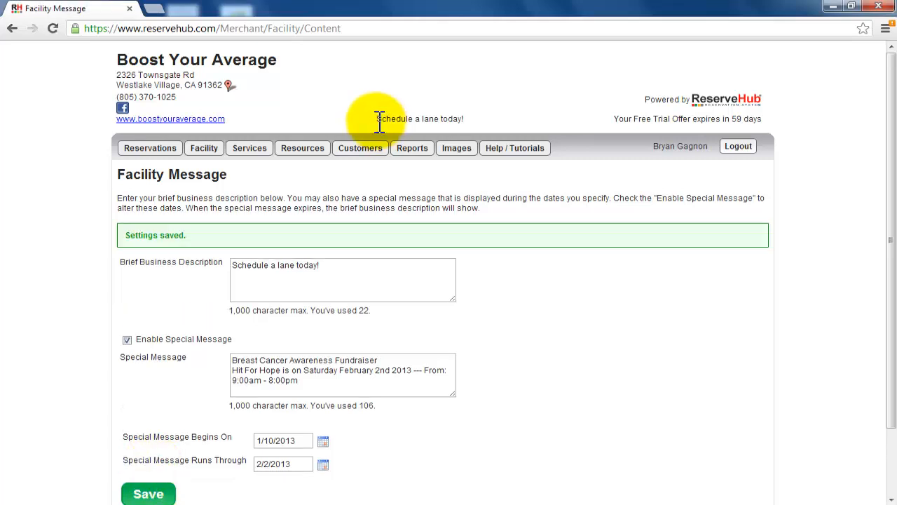
Step: Highlight the business description text in the page header and in its field, and save the facility message settings again
{"action": "left_click_drag", "start_coordinate": [377, 121], "coordinate": [466, 121]}
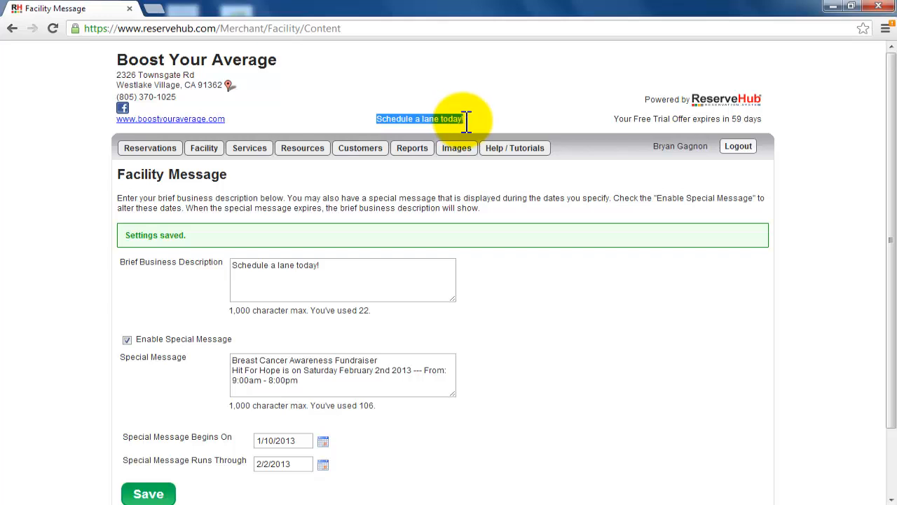
{"action": "left_click", "coordinate": [336, 263]}
{"action": "left_click_drag", "start_coordinate": [269, 266], "coordinate": [230, 264]}
{"action": "left_click", "coordinate": [158, 493]}
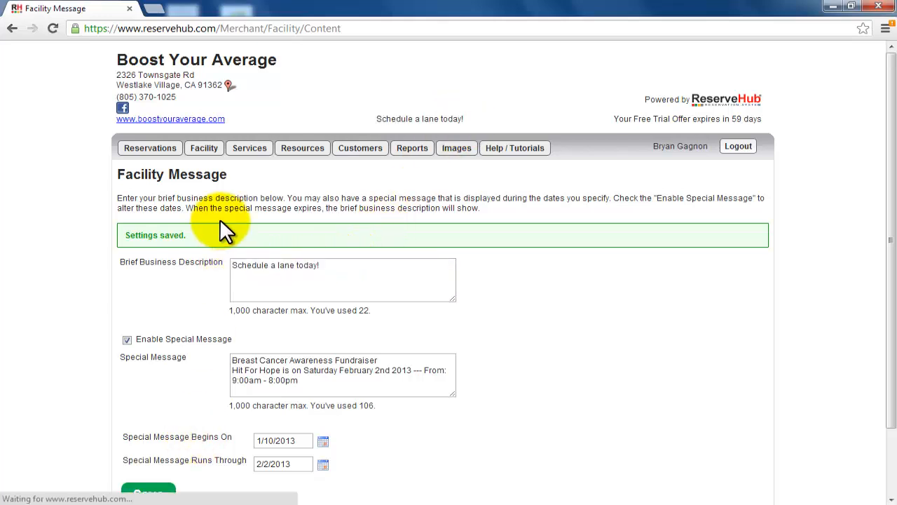
Step: Open the first listed employee's form from user management to examine the administrative rights and active-status options, and return to the user list
{"action": "mouse_move", "coordinate": [208, 150]}
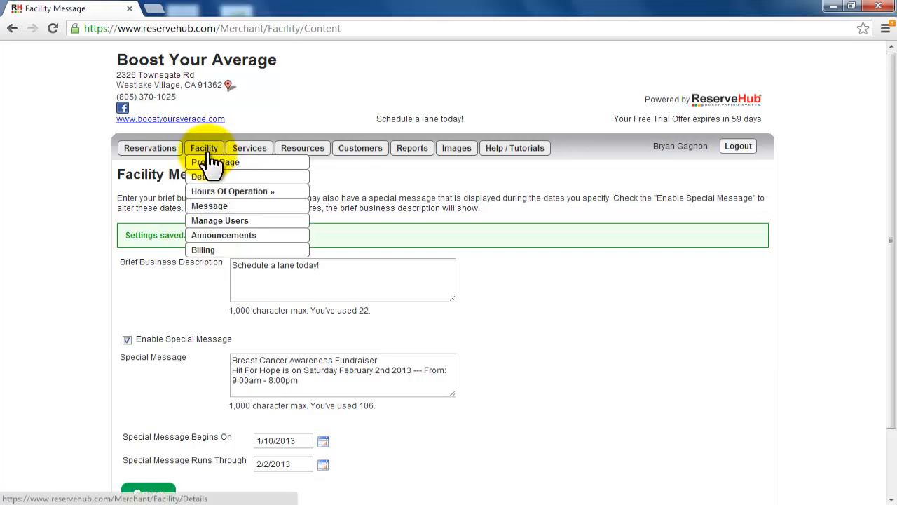
{"action": "left_click", "coordinate": [215, 222]}
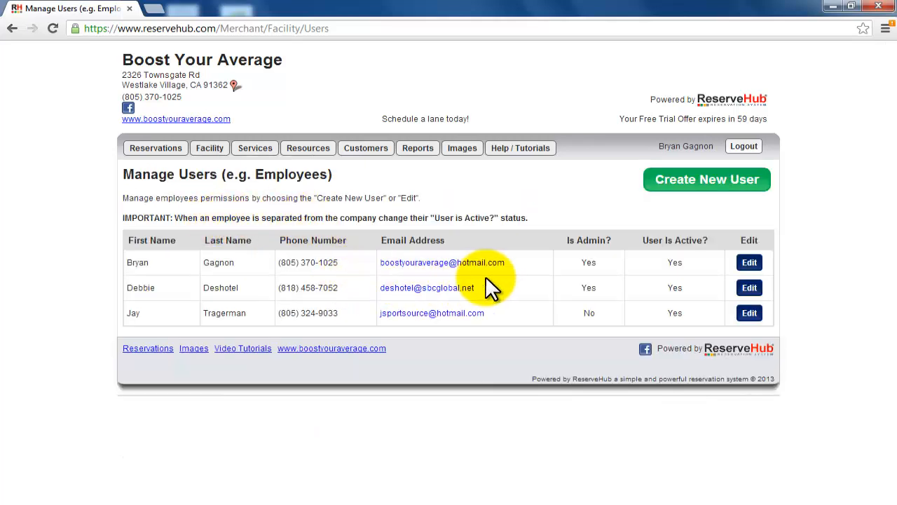
{"action": "left_click", "coordinate": [750, 263]}
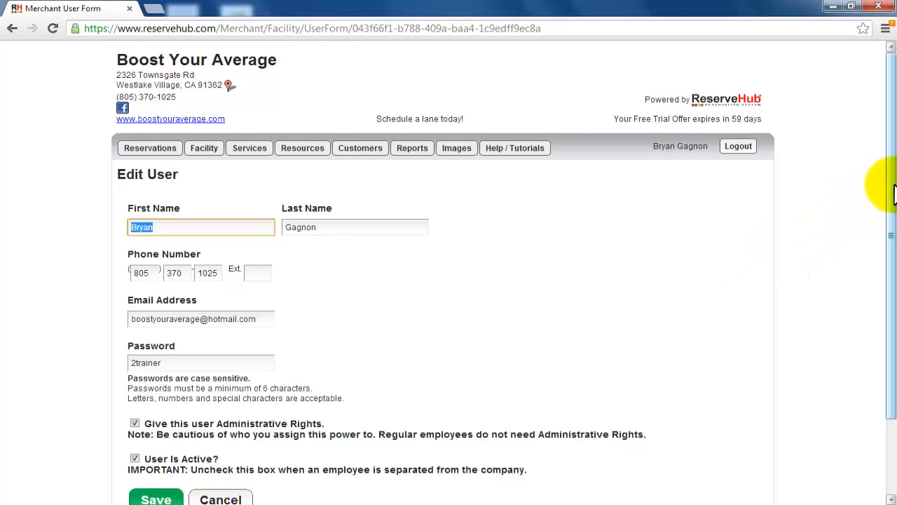
{"action": "left_click_drag", "start_coordinate": [894, 196], "coordinate": [894, 273]}
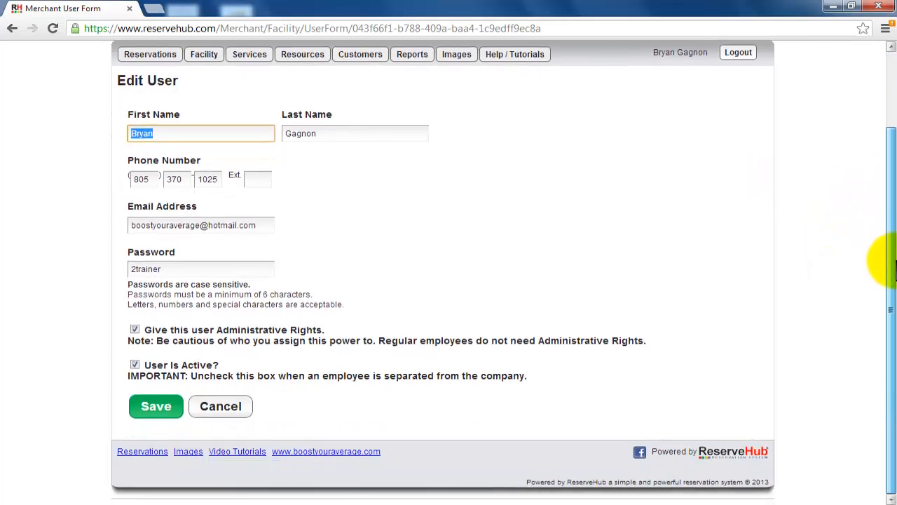
{"action": "left_click", "coordinate": [134, 329]}
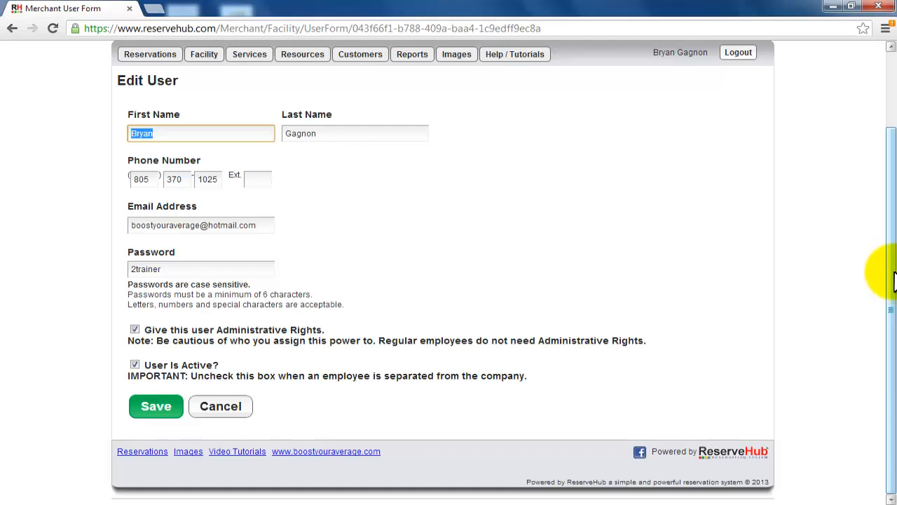
{"action": "left_click_drag", "start_coordinate": [895, 273], "coordinate": [895, 333]}
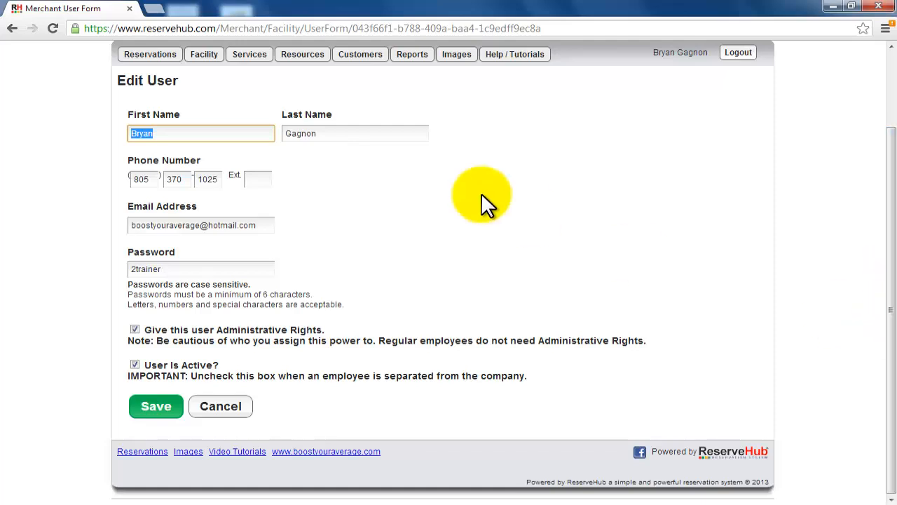
{"action": "left_click", "coordinate": [11, 30]}
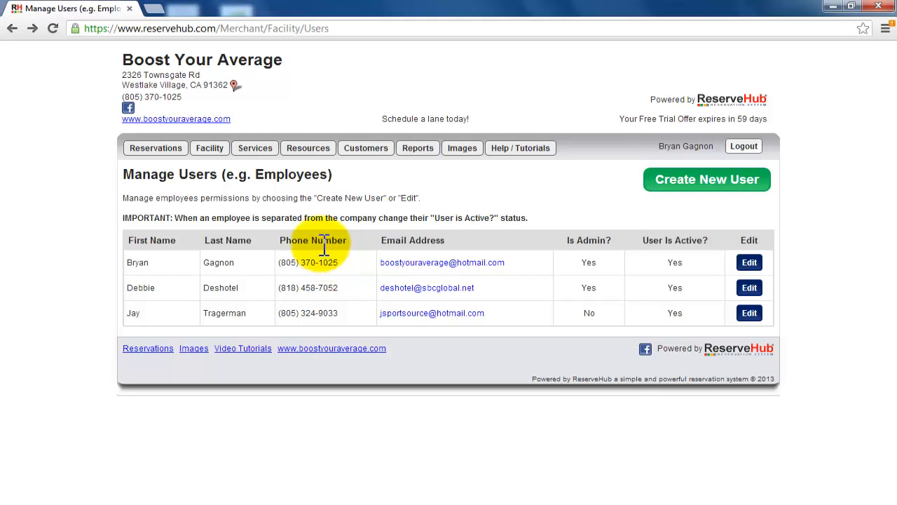
Step: Start a new user and fill in the employee's first name, last name, phone number and email address
{"action": "left_click", "coordinate": [687, 181]}
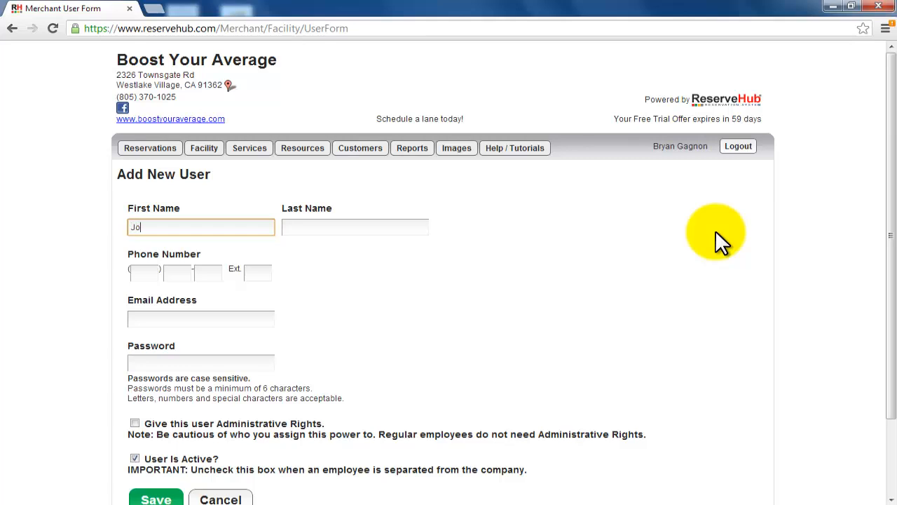
{"action": "key", "text": "Tab"}
{"action": "type", "text": "Doe"}
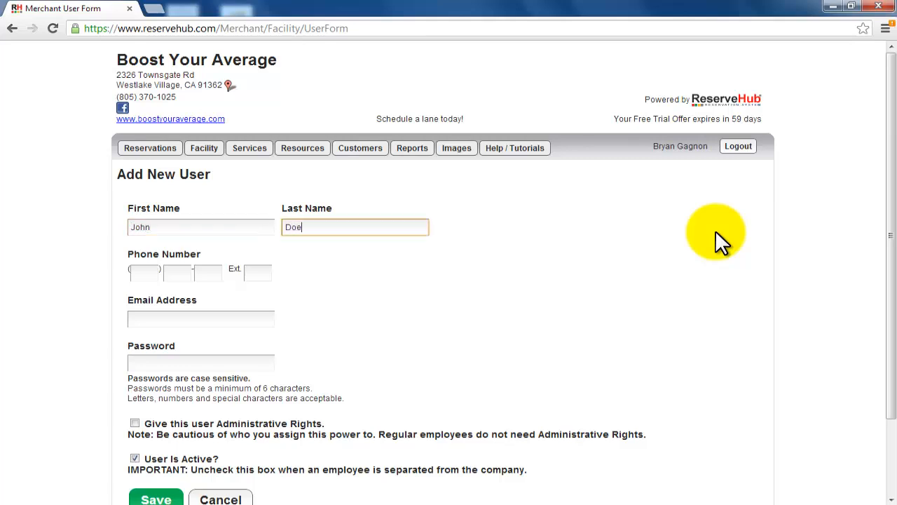
{"action": "key", "text": "Tab"}
{"action": "type", "text": "81"}
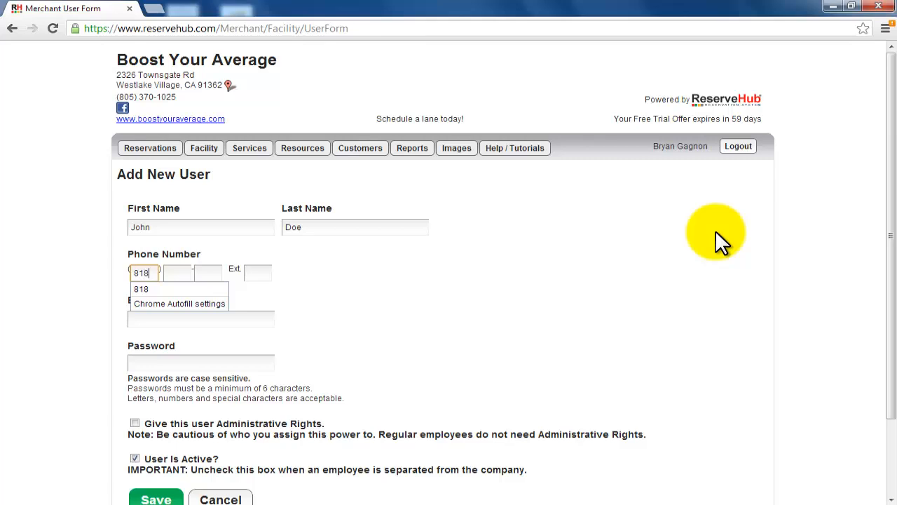
{"action": "type", "text": "8555"}
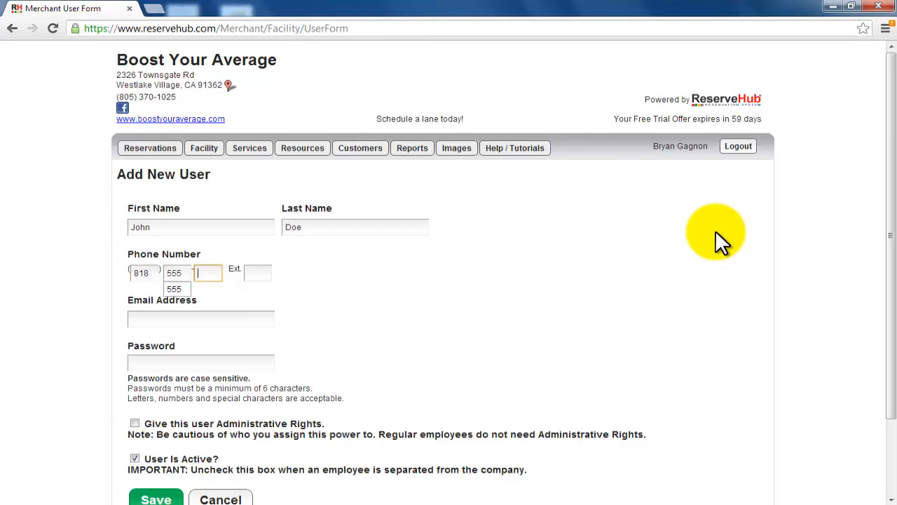
{"action": "type", "text": "1212"}
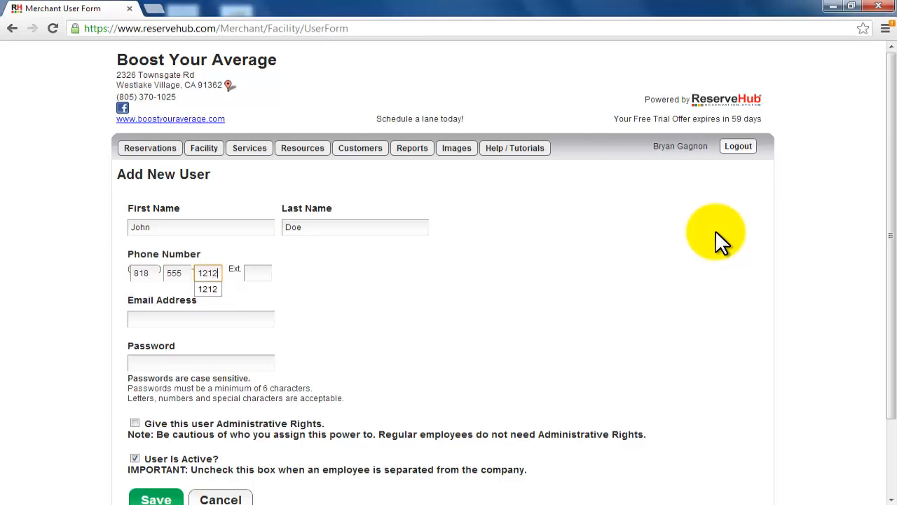
{"action": "key", "text": "Tab"}
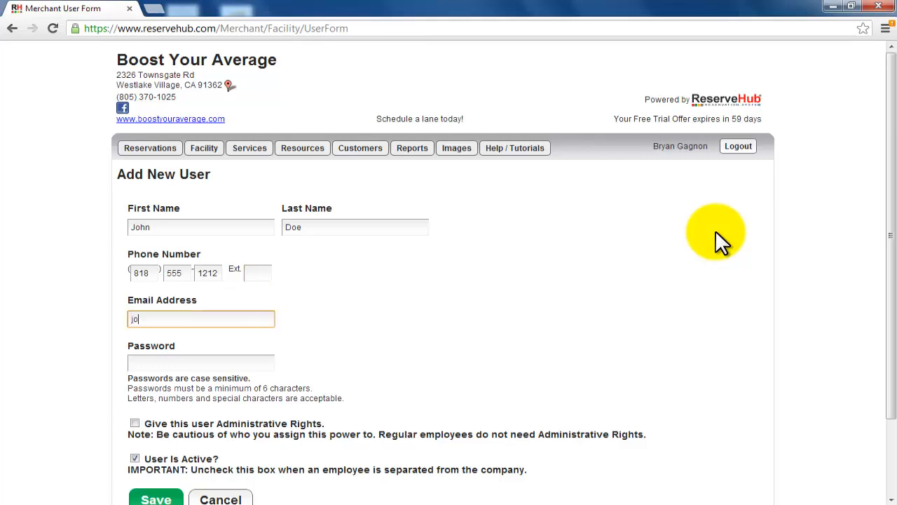
{"action": "type", "text": "john@doe.com"}
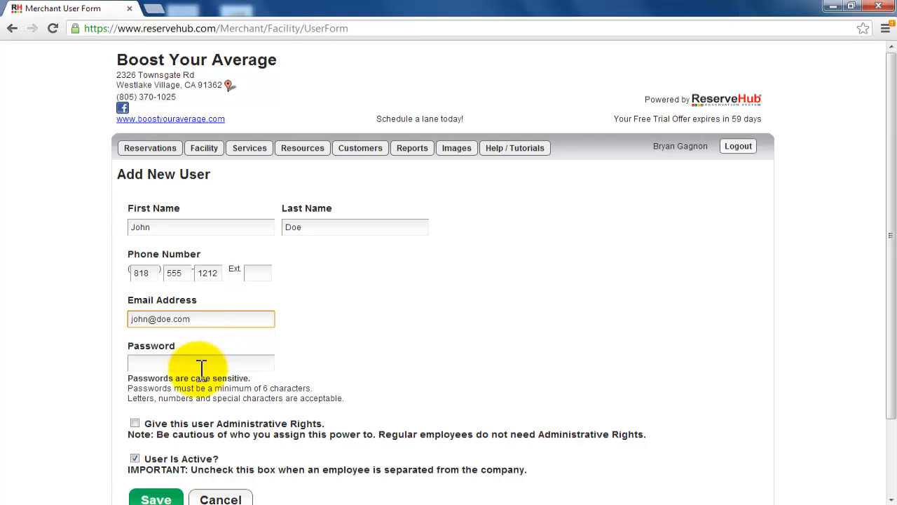
Step: Enter the new user's password, grant administrative rights, and save the user
{"action": "left_click", "coordinate": [202, 362]}
{"action": "type", "text": "pass"}
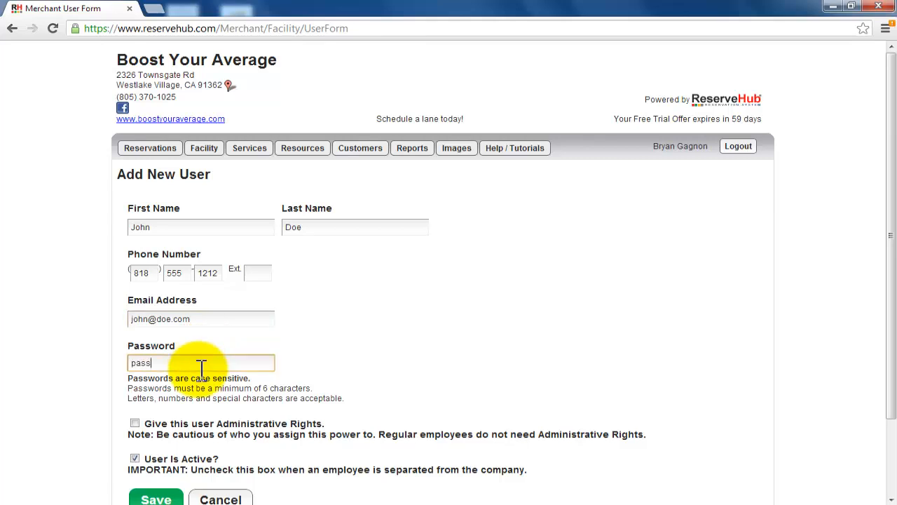
{"action": "type", "text": "word"}
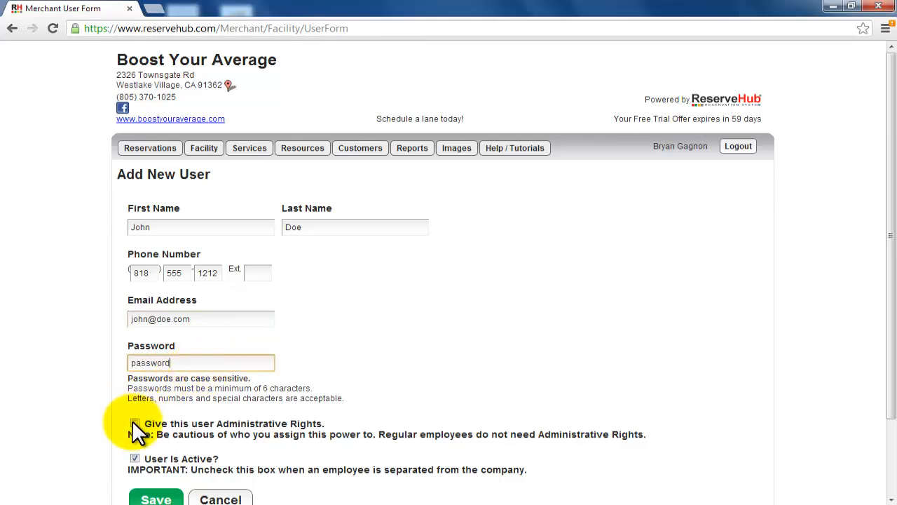
{"action": "left_click", "coordinate": [135, 423]}
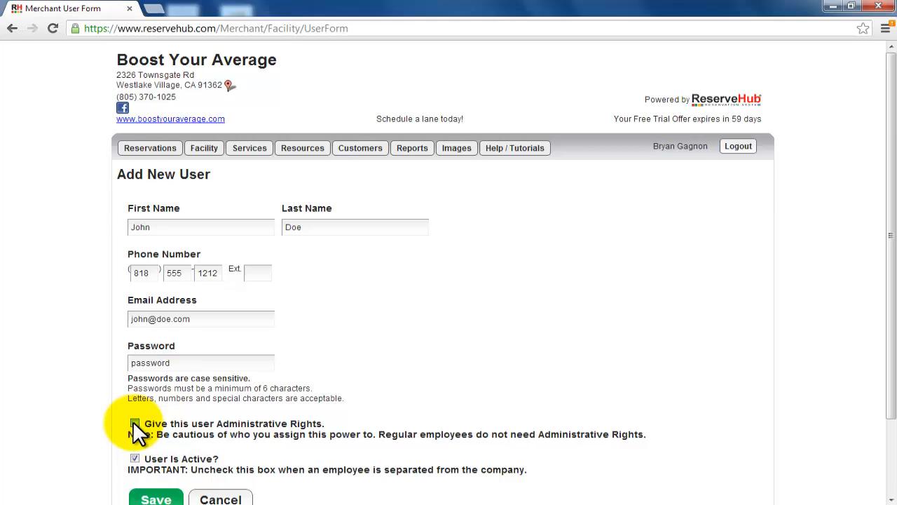
{"action": "left_click", "coordinate": [156, 499]}
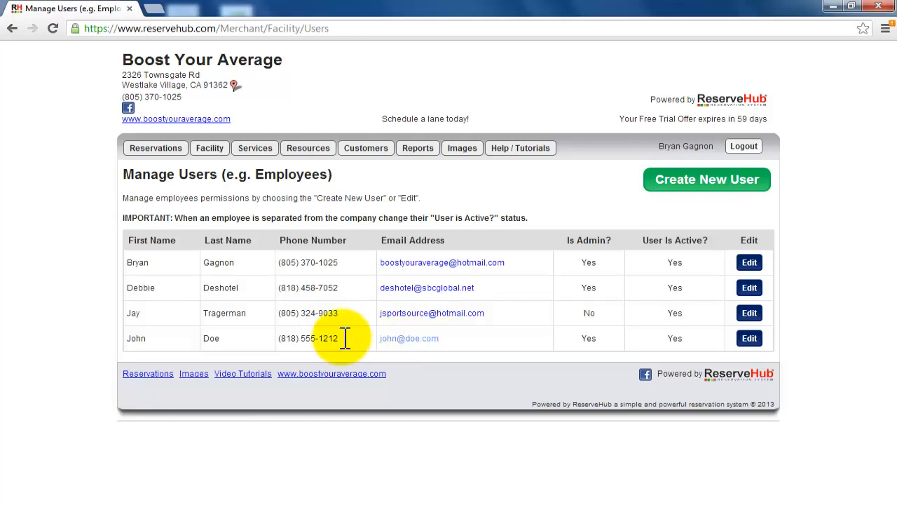
Step: Edit the newly added user to remove both the active status and the administrative rights, and save
{"action": "left_click", "coordinate": [749, 337]}
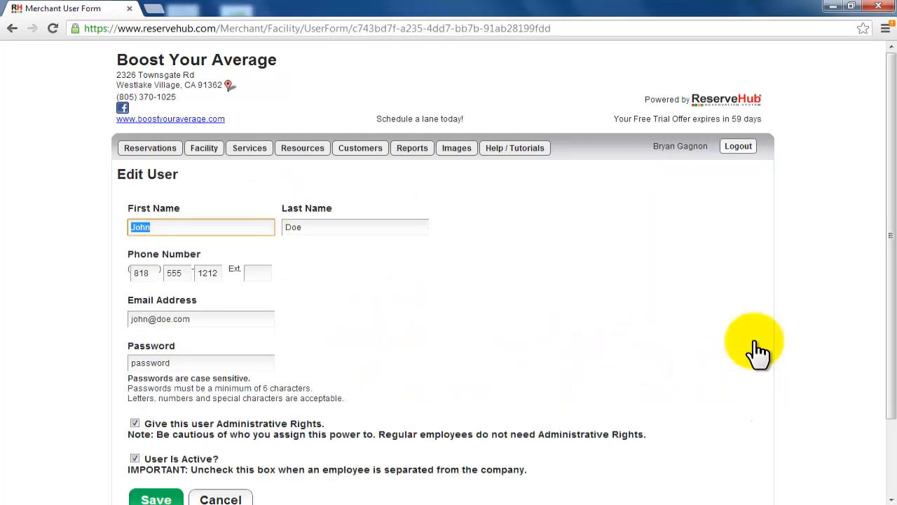
{"action": "left_click_drag", "start_coordinate": [891, 280], "coordinate": [893, 378]}
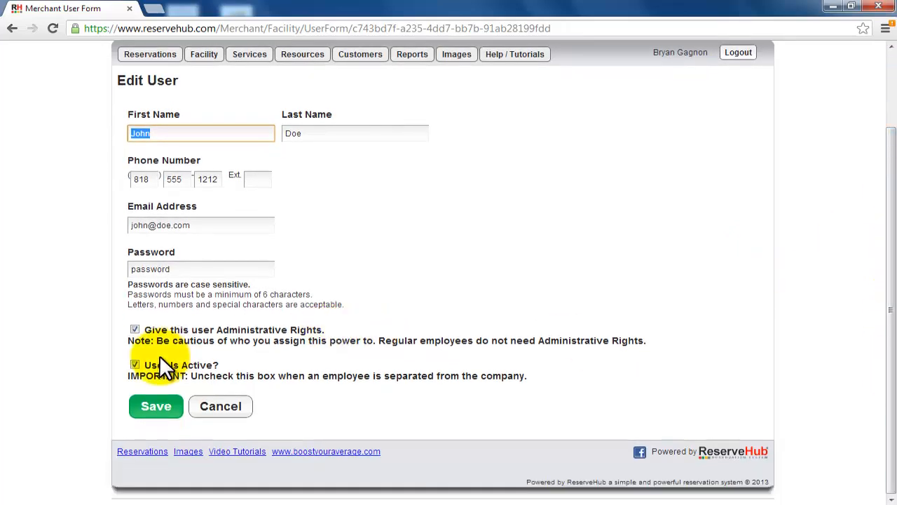
{"action": "left_click", "coordinate": [133, 364]}
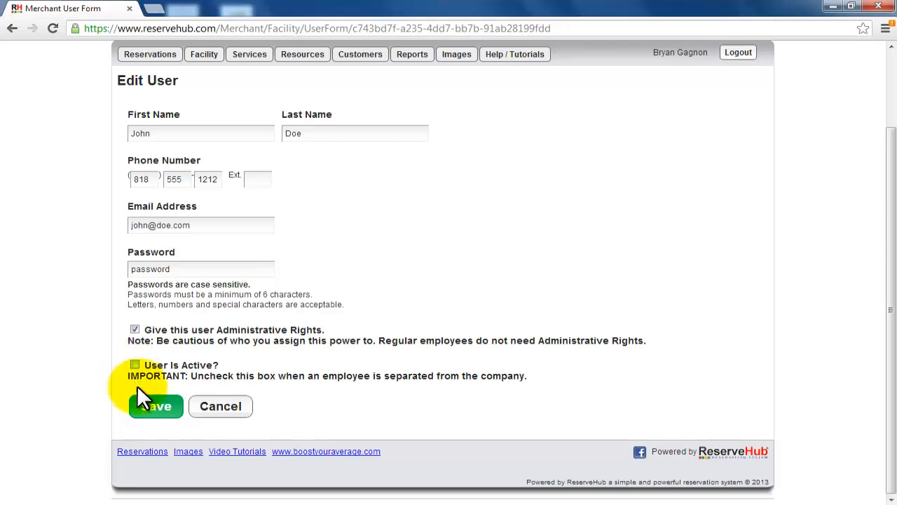
{"action": "left_click", "coordinate": [134, 330]}
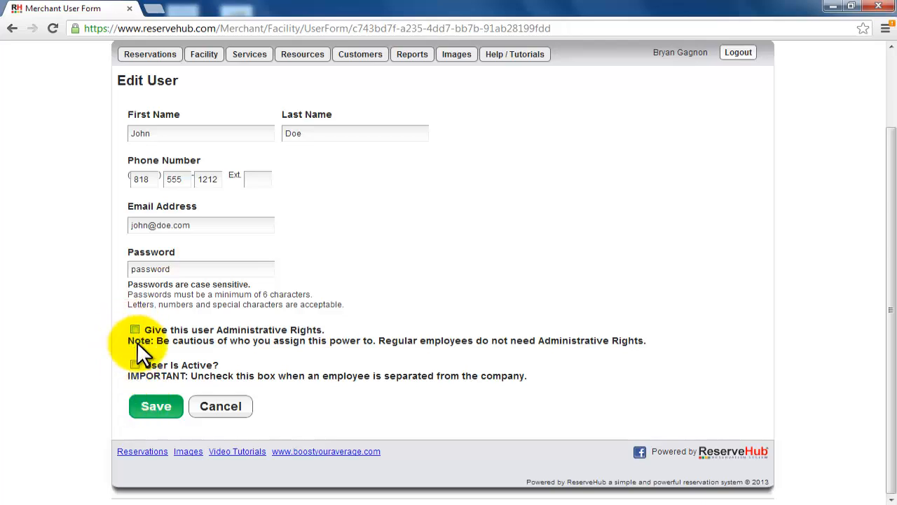
{"action": "left_click", "coordinate": [145, 405]}
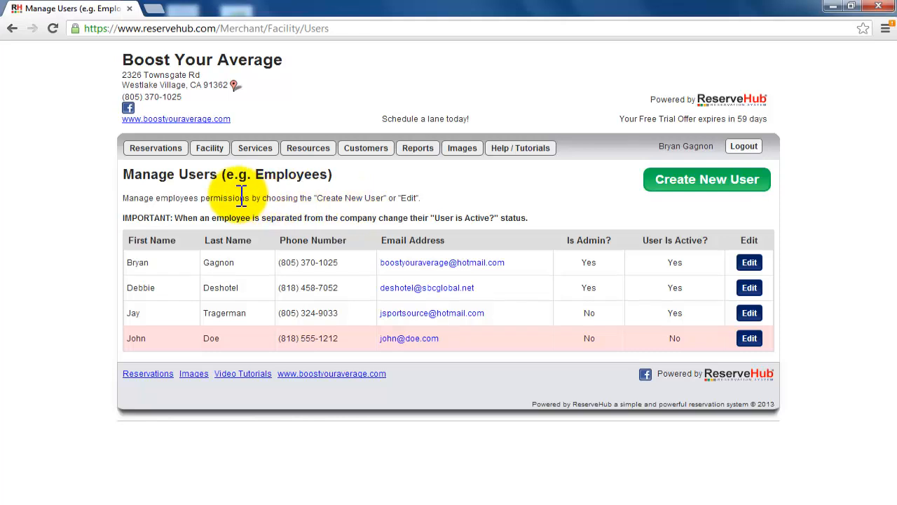
Step: Open the facility announcements and show the archived messages
{"action": "mouse_move", "coordinate": [210, 153]}
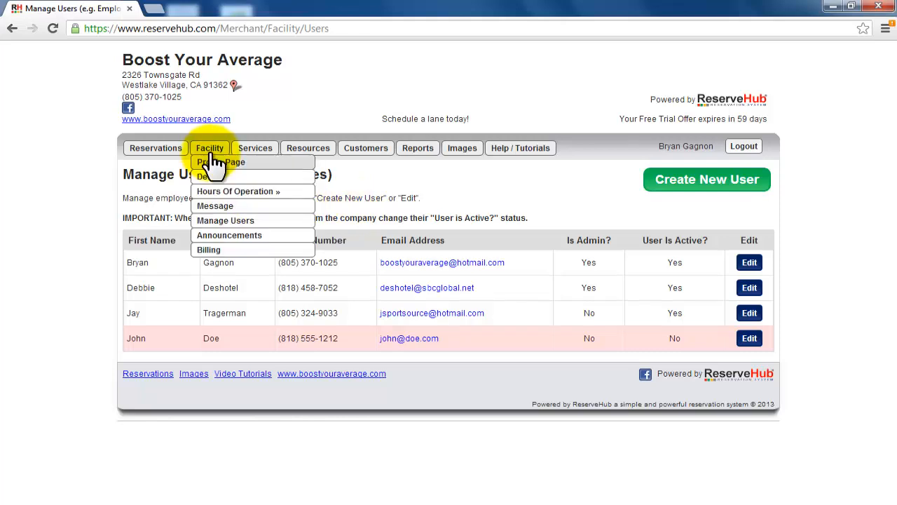
{"action": "left_click", "coordinate": [220, 237]}
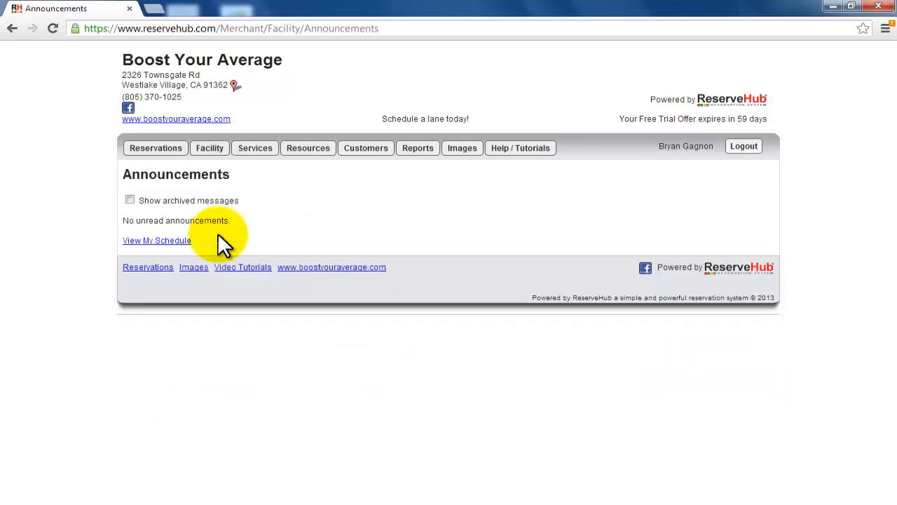
{"action": "left_click", "coordinate": [131, 200]}
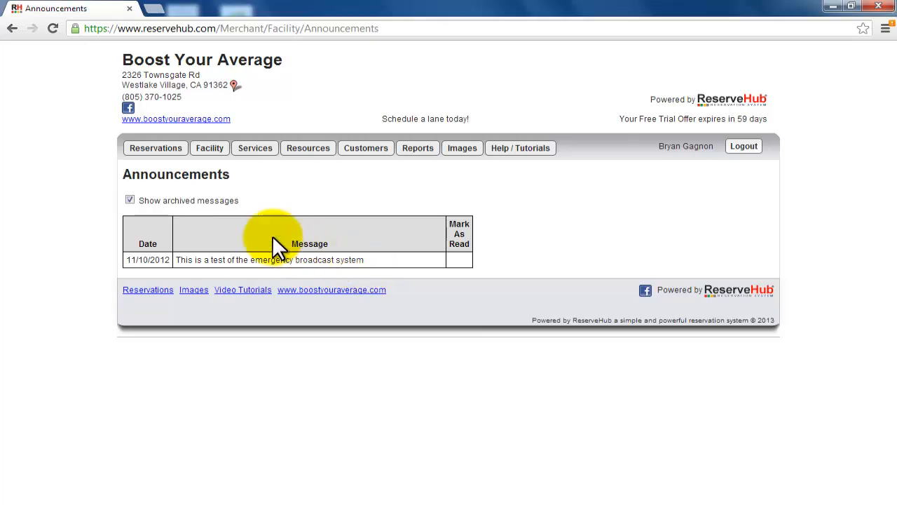
Step: Open the facility billing page to examine the billing information and billing address fields
{"action": "mouse_move", "coordinate": [213, 155]}
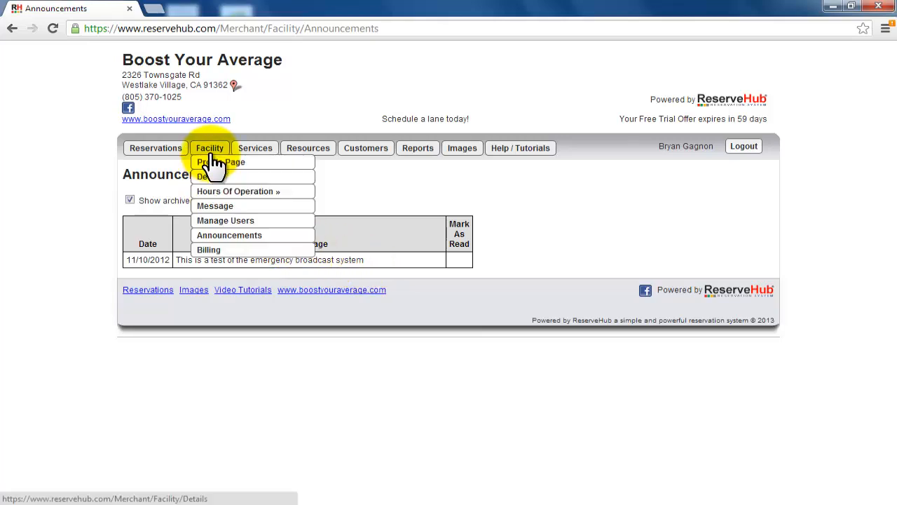
{"action": "left_click", "coordinate": [210, 251]}
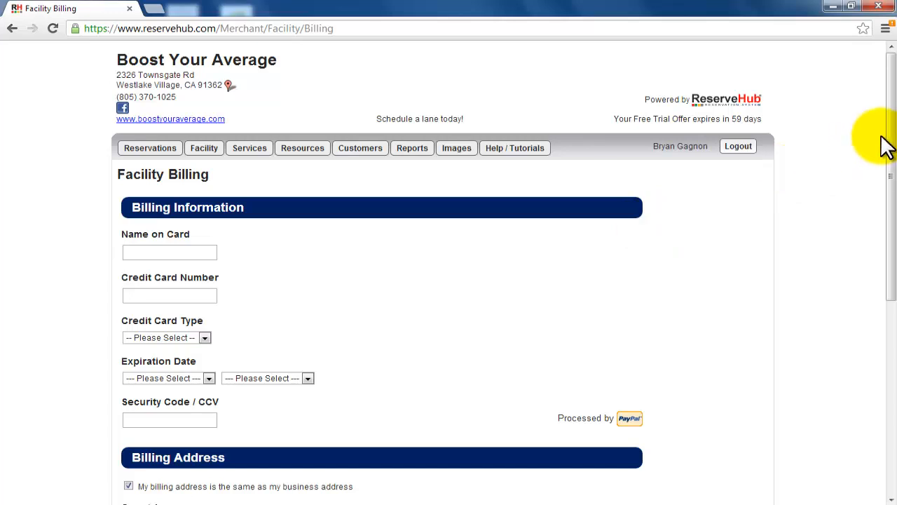
{"action": "mouse_move", "coordinate": [894, 155]}
{"action": "left_mouse_down"}
{"action": "mouse_move", "coordinate": [894, 303]}
{"action": "mouse_move", "coordinate": [894, 143]}
{"action": "left_mouse_up"}
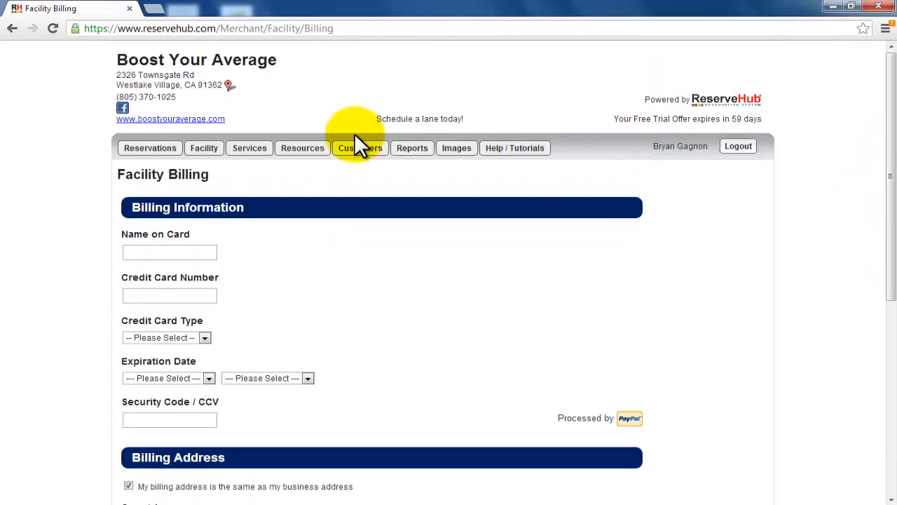
Step: Add a new service named "Coaching Lesson" and save it
{"action": "left_click", "coordinate": [247, 154]}
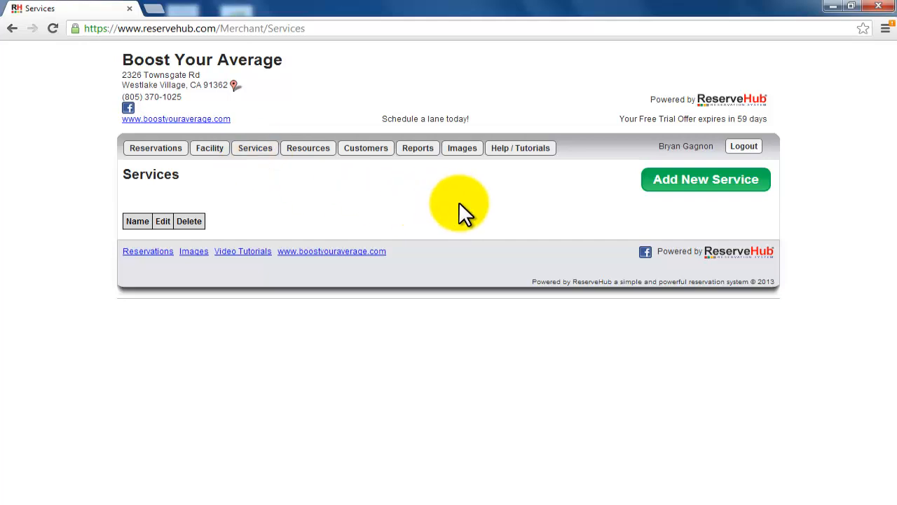
{"action": "left_click", "coordinate": [669, 182]}
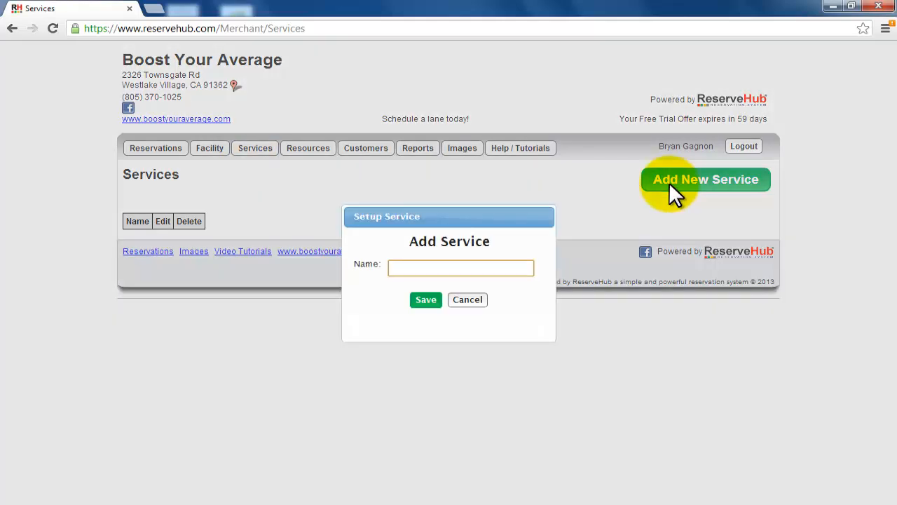
{"action": "type", "text": "Coaching Lesson"}
{"action": "left_click", "coordinate": [426, 303]}
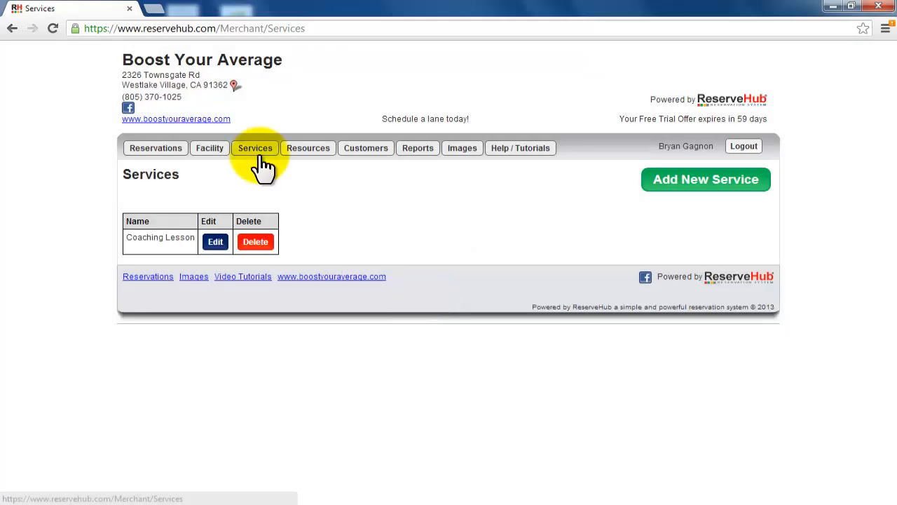
Step: Open the resource management list and edit the 50' Coaching Cage in the Coaching Cages category
{"action": "mouse_move", "coordinate": [298, 160]}
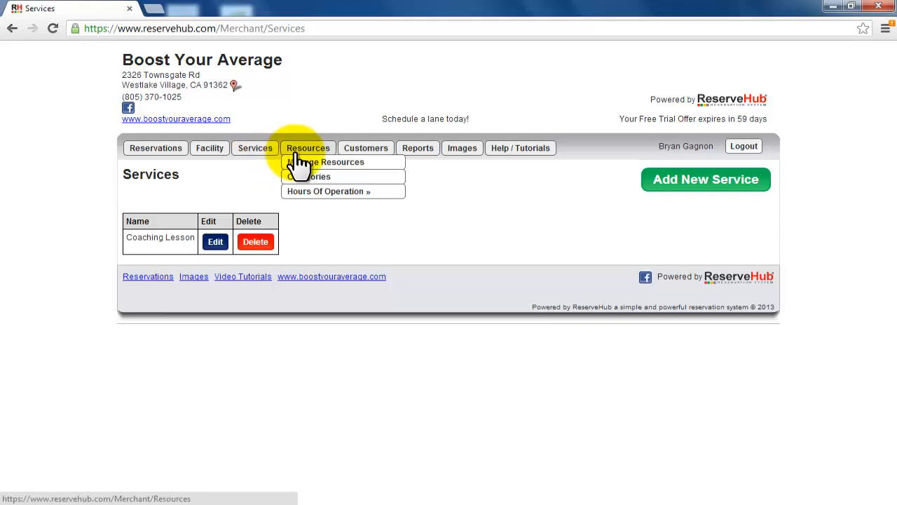
{"action": "left_click", "coordinate": [313, 162]}
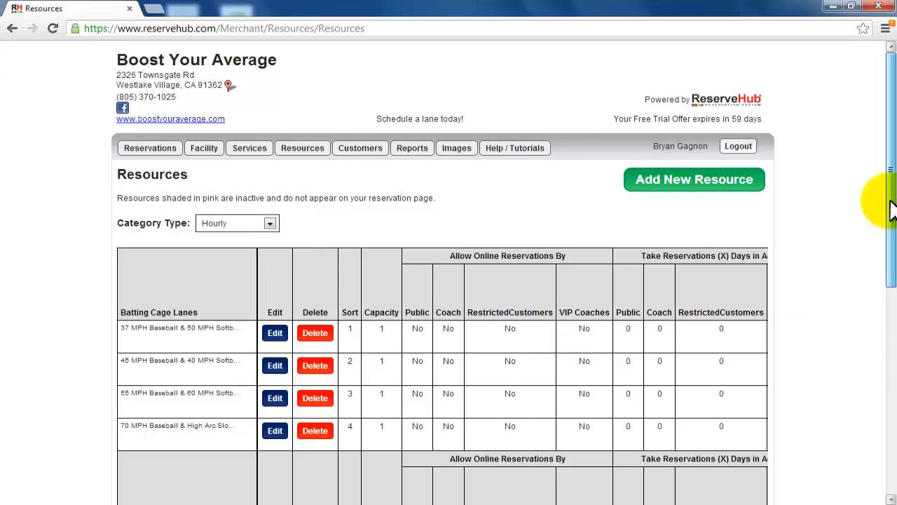
{"action": "left_click_drag", "start_coordinate": [891, 202], "coordinate": [892, 385]}
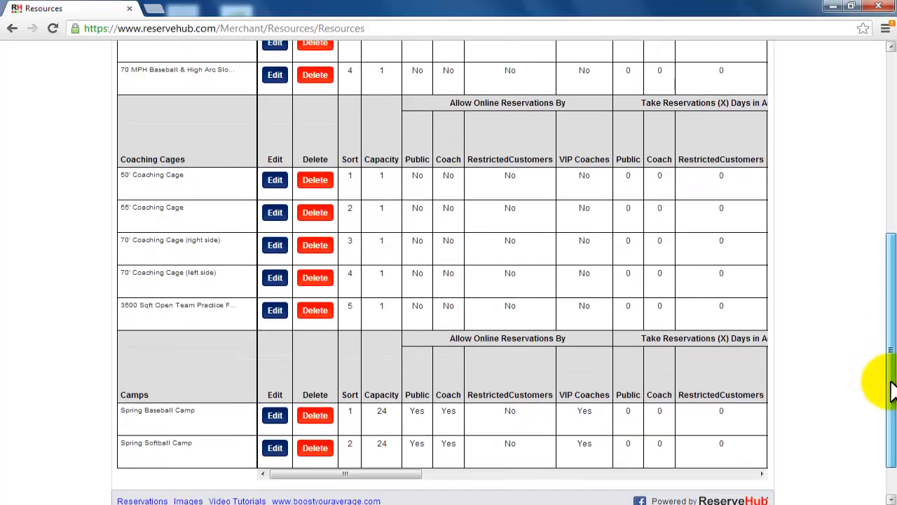
{"action": "left_click", "coordinate": [277, 185]}
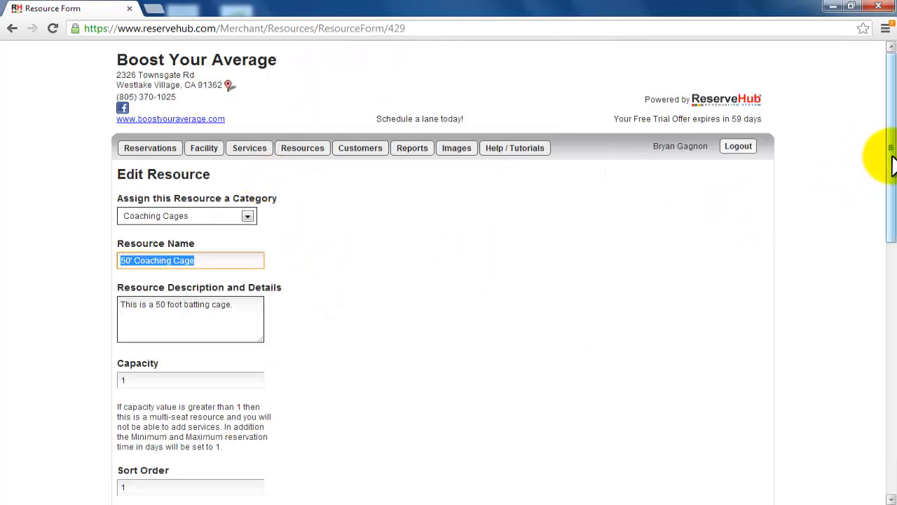
Step: Examine the categories available for the 50' Coaching Cage, keeping Coaching Cages selected
{"action": "left_click_drag", "start_coordinate": [891, 158], "coordinate": [892, 202]}
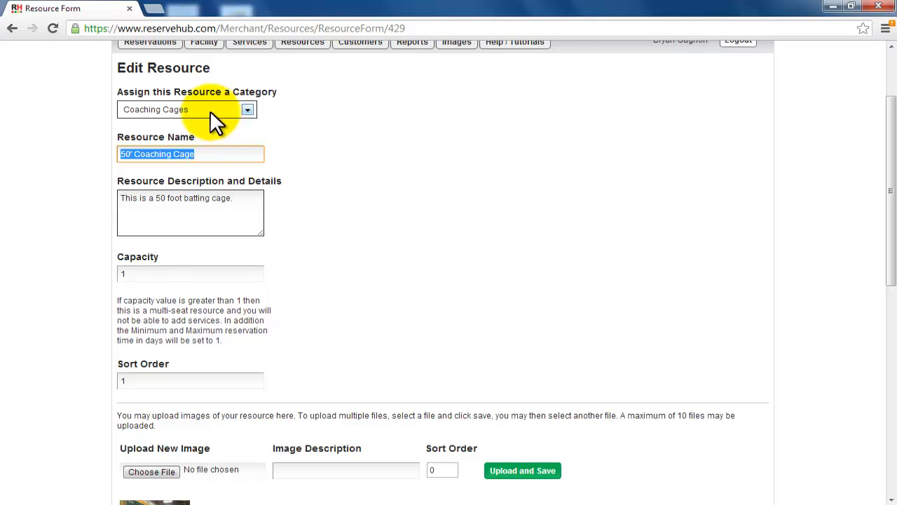
{"action": "left_click", "coordinate": [210, 110]}
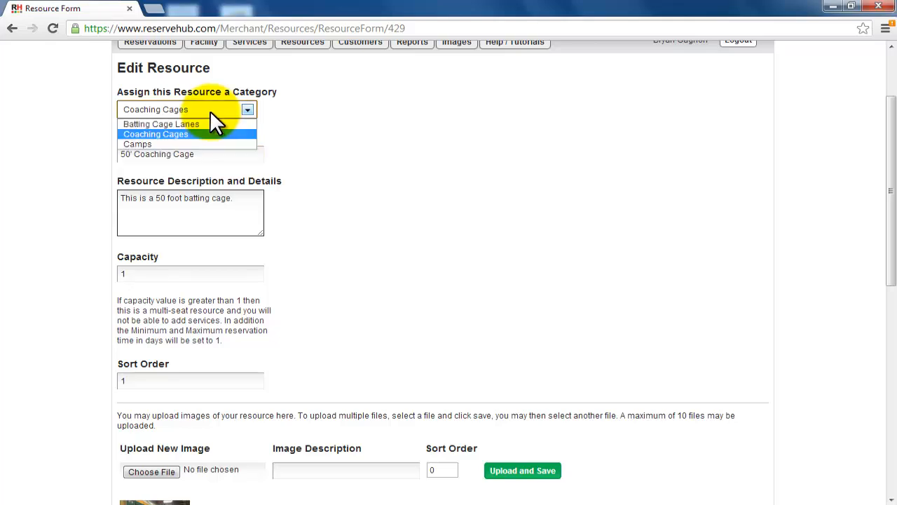
{"action": "left_click", "coordinate": [209, 110]}
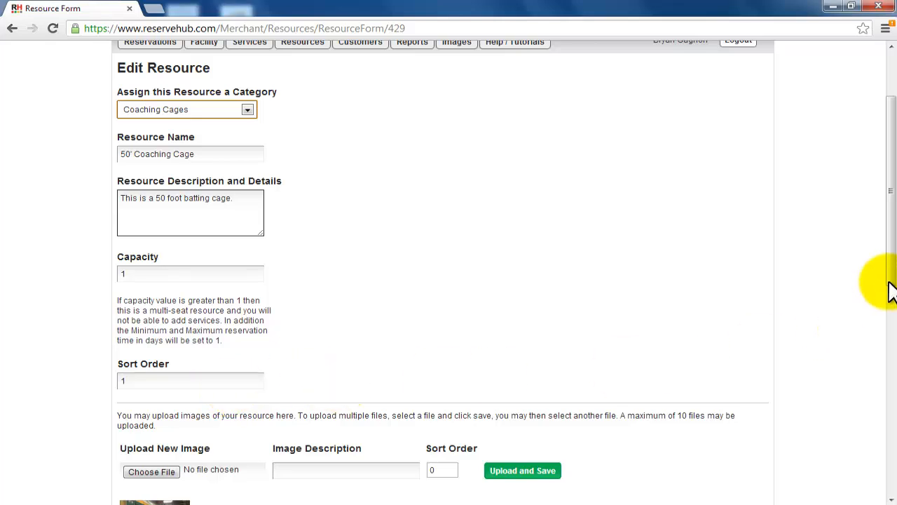
Step: View the coaching cage's uploaded image enlarged, and close the image viewer
{"action": "left_click_drag", "start_coordinate": [893, 275], "coordinate": [891, 343]}
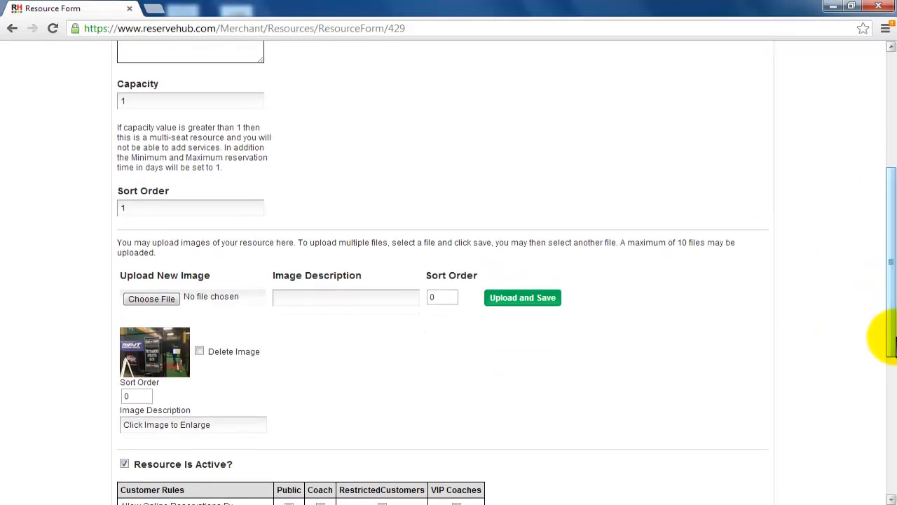
{"action": "left_click", "coordinate": [166, 355]}
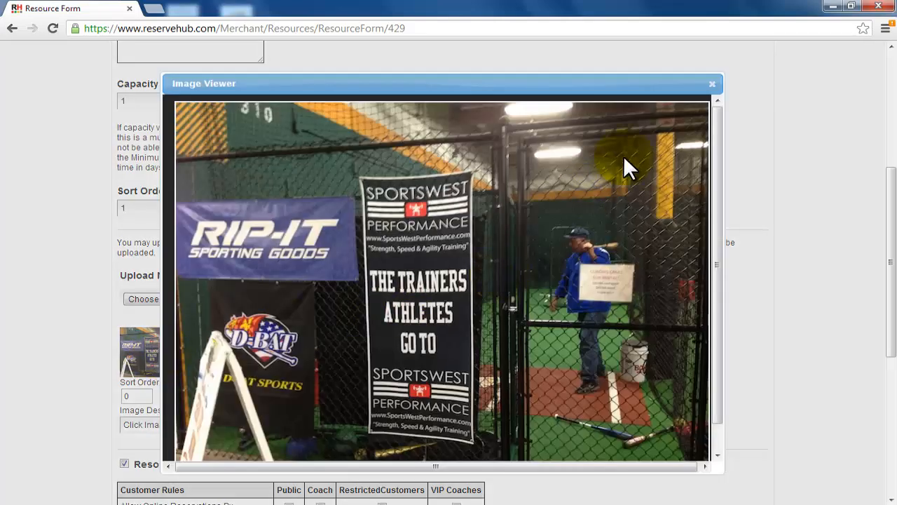
{"action": "left_click", "coordinate": [711, 84]}
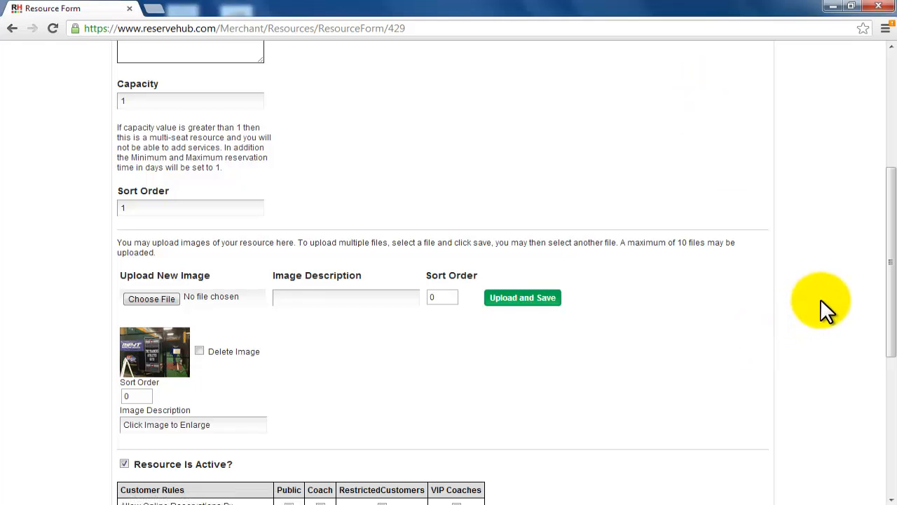
Step: Associate the Coaching Lesson service with the 50' Coaching Cage, using a duration of 30 minutes
{"action": "left_click_drag", "start_coordinate": [890, 263], "coordinate": [894, 377]}
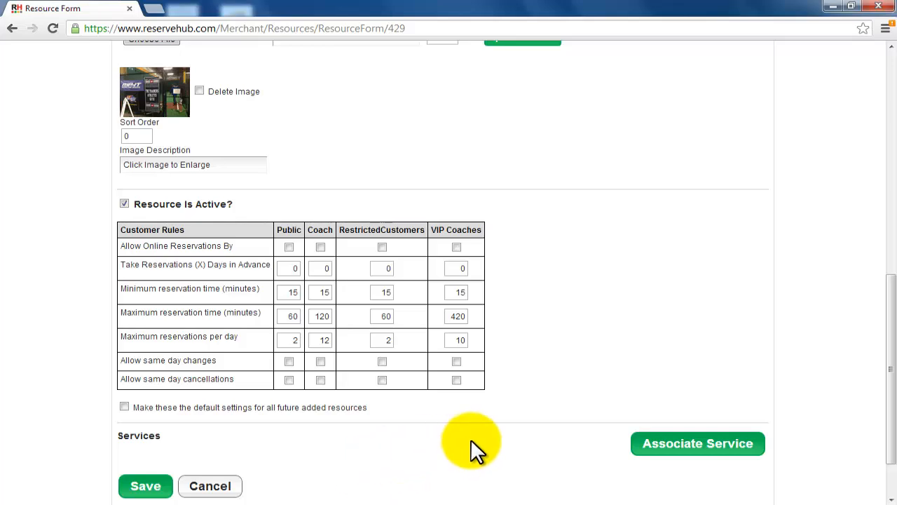
{"action": "left_click", "coordinate": [643, 441]}
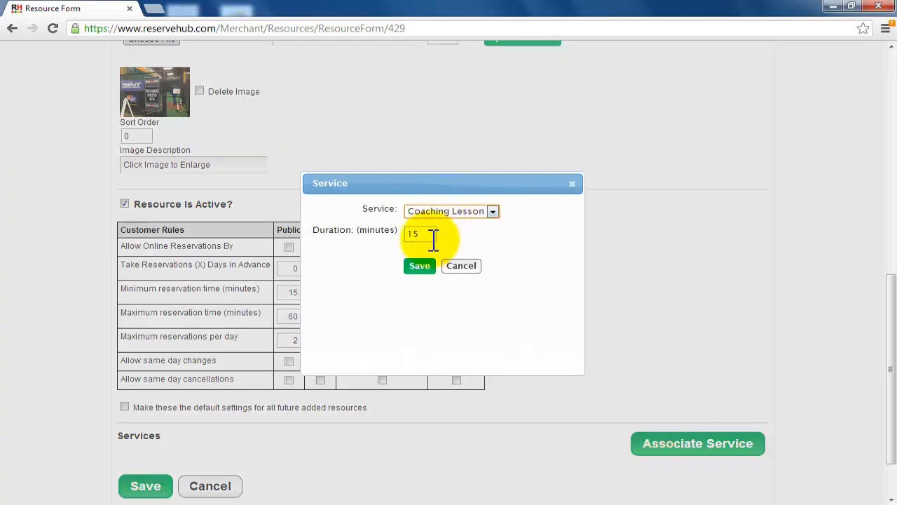
{"action": "left_click_drag", "start_coordinate": [433, 234], "coordinate": [413, 232]}
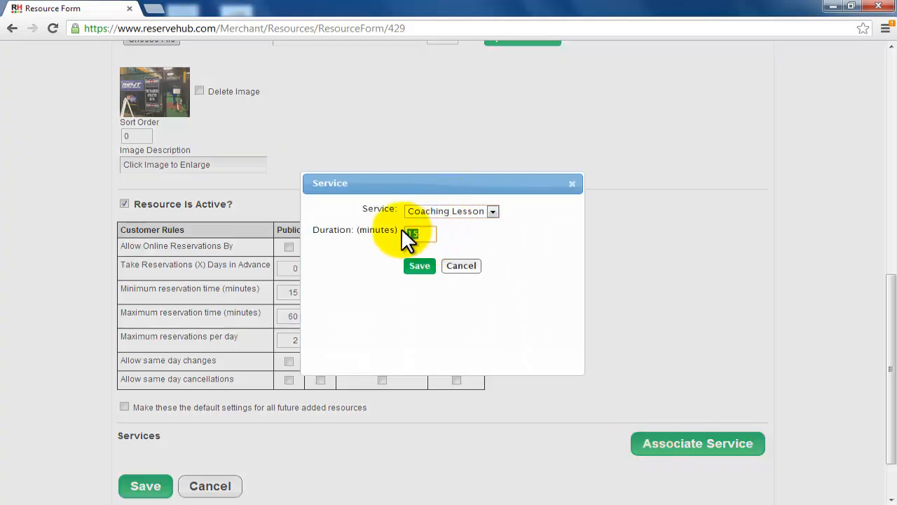
{"action": "type", "text": "30"}
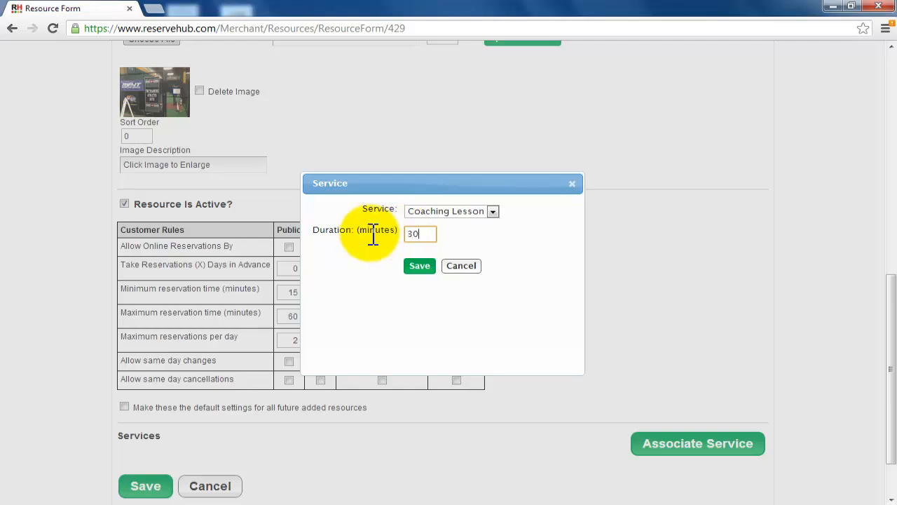
{"action": "key", "text": "BackSpace"}
{"action": "key", "text": "BackSpace"}
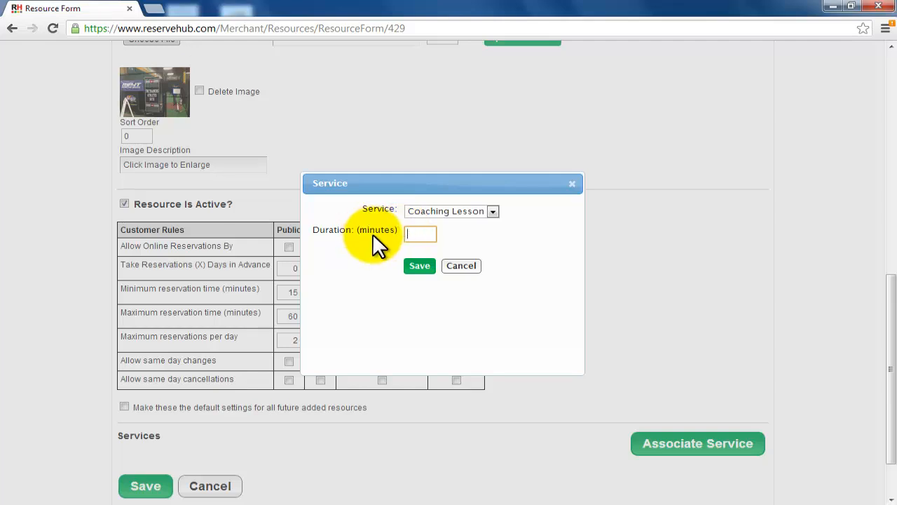
{"action": "type", "text": "30"}
{"action": "left_click", "coordinate": [419, 267]}
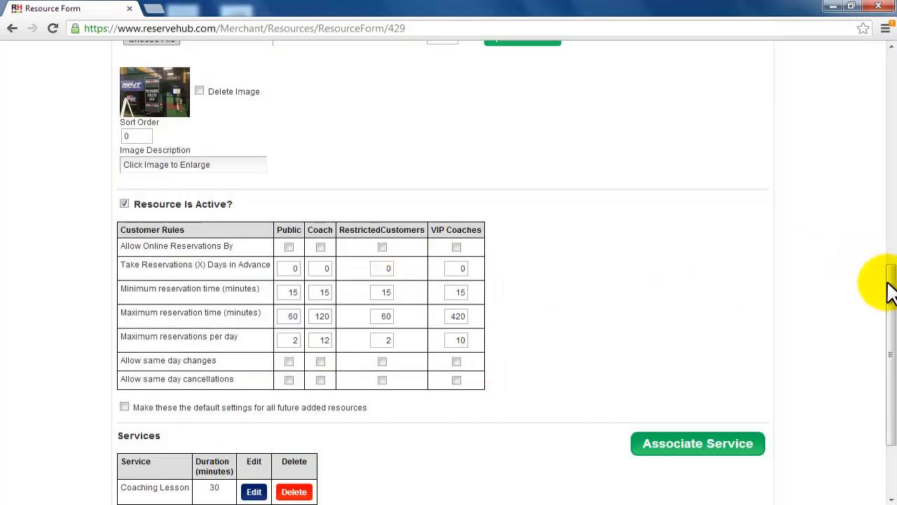
Step: Remove the Coaching Lesson service from the coaching cage and leave the resource form without saving
{"action": "left_click_drag", "start_coordinate": [890, 280], "coordinate": [890, 350]}
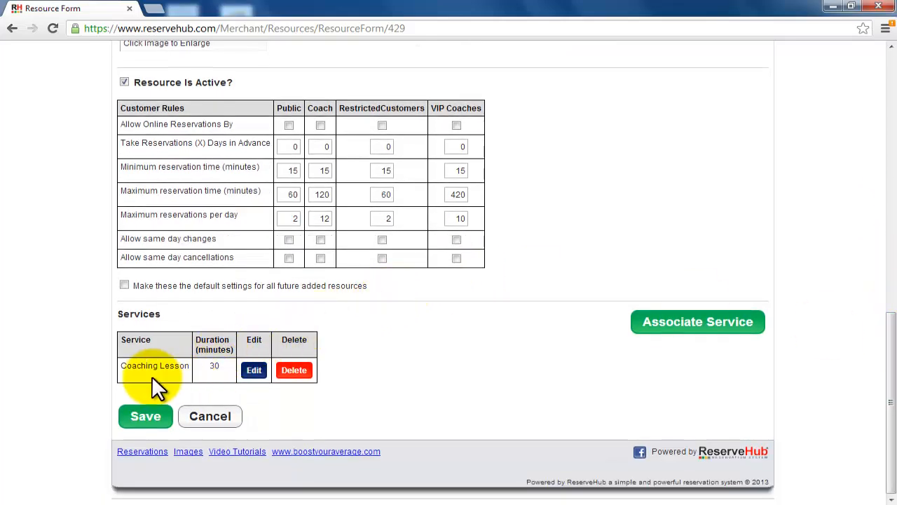
{"action": "left_click", "coordinate": [300, 376]}
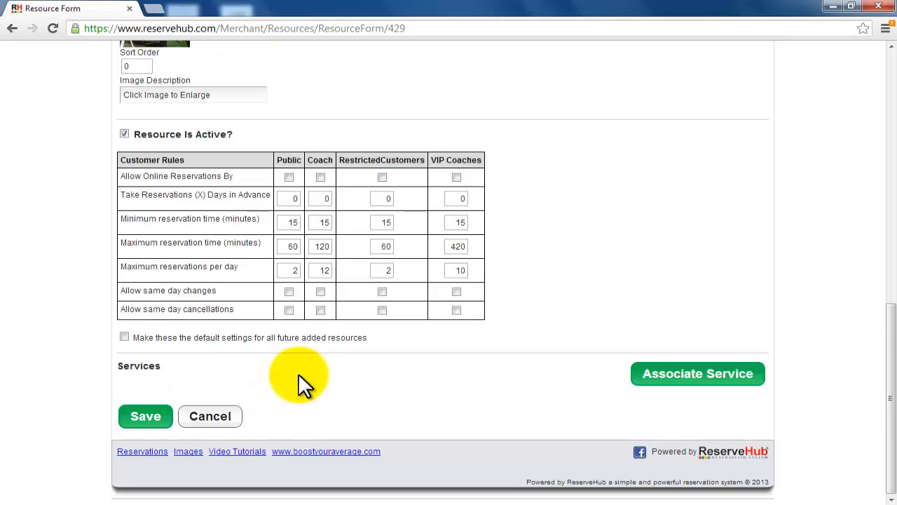
{"action": "left_click", "coordinate": [208, 422]}
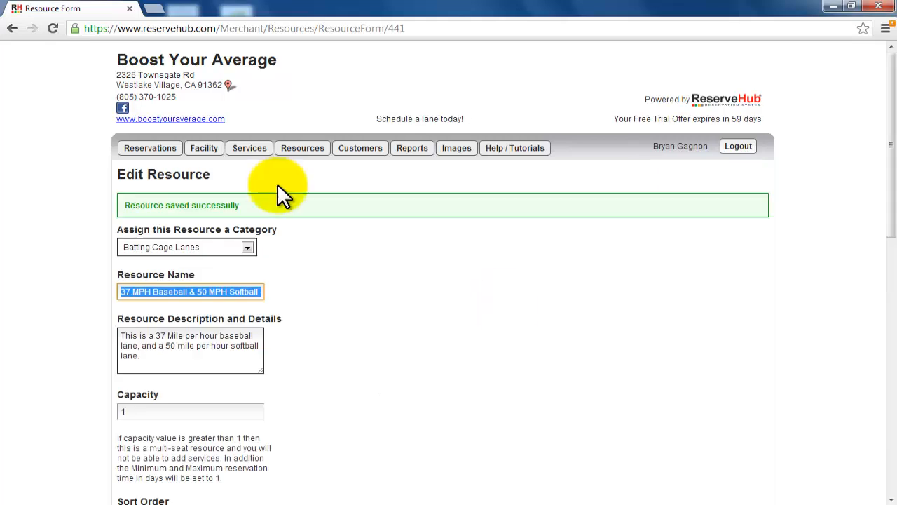
Step: Create a resource category named "Pitching Machine Rental" with sort order 4 and the Full Day/Night type, and save it
{"action": "mouse_move", "coordinate": [300, 151]}
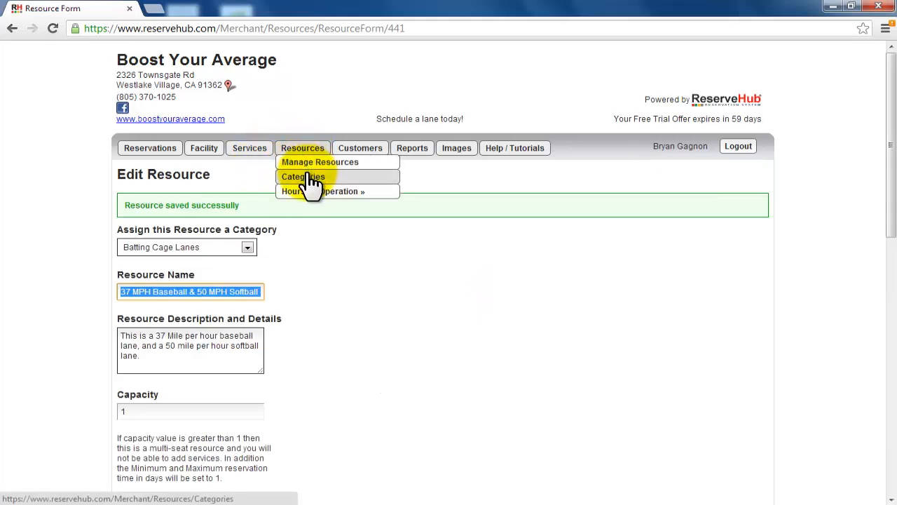
{"action": "left_click", "coordinate": [308, 181]}
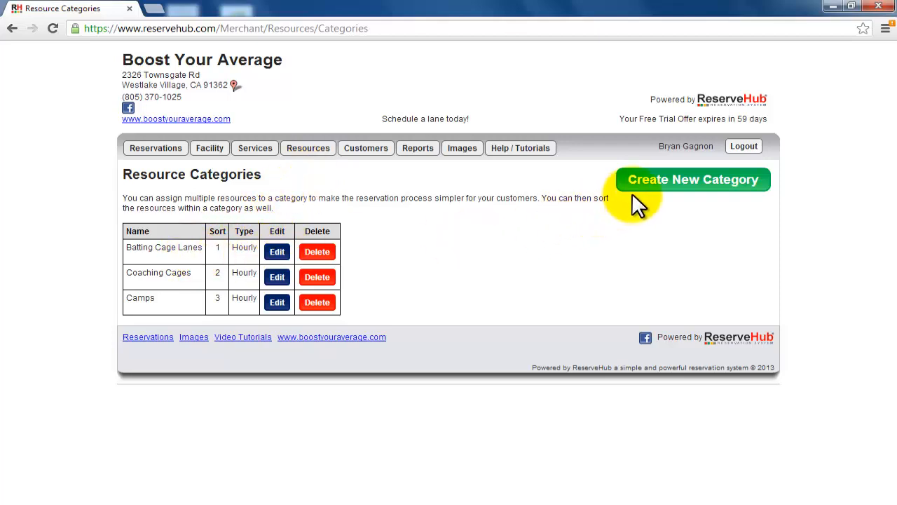
{"action": "left_click", "coordinate": [654, 196]}
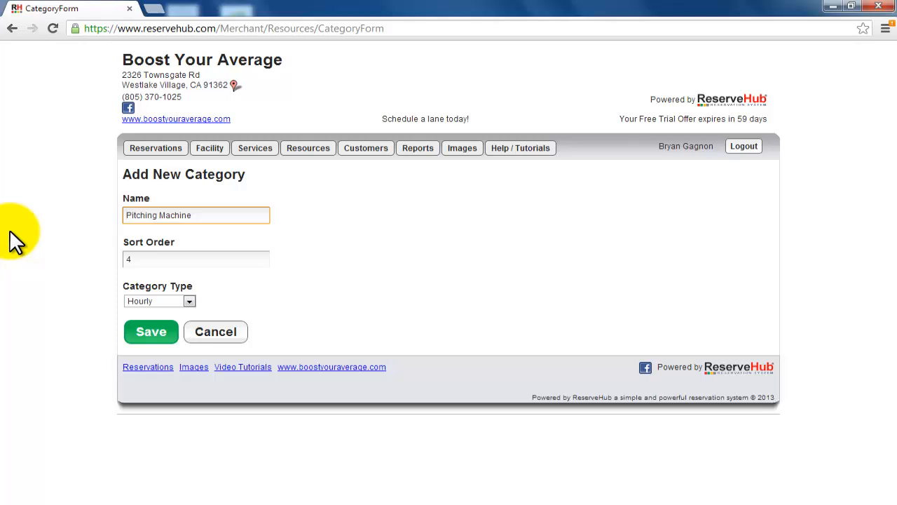
{"action": "left_click", "coordinate": [221, 216]}
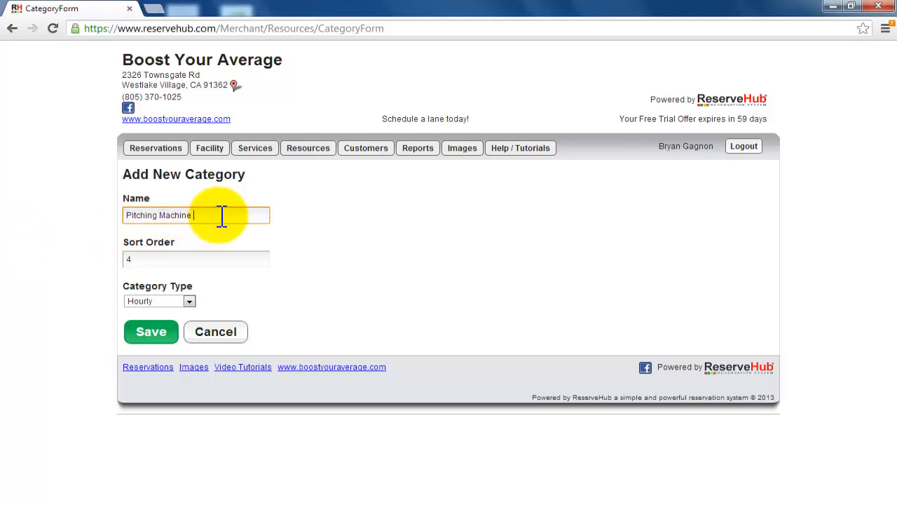
{"action": "type", "text": "Rental"}
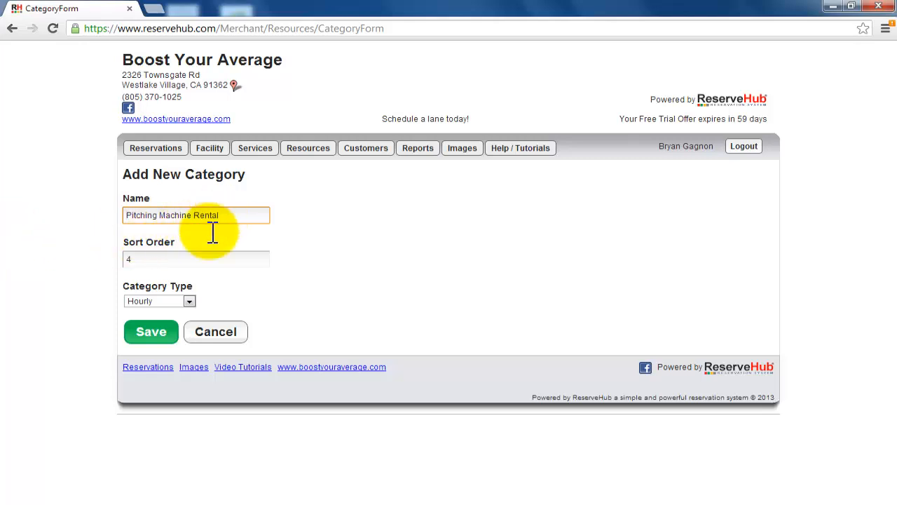
{"action": "left_click", "coordinate": [171, 306]}
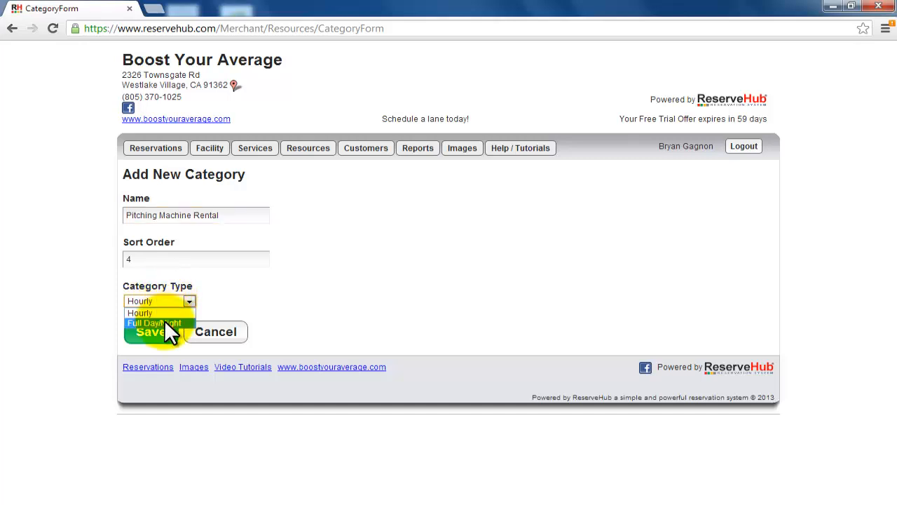
{"action": "left_click", "coordinate": [167, 321]}
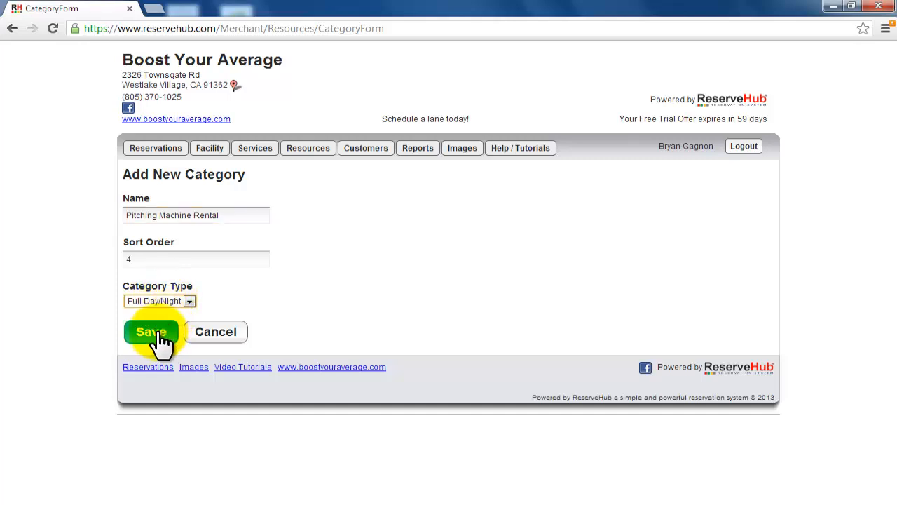
{"action": "left_click", "coordinate": [160, 337]}
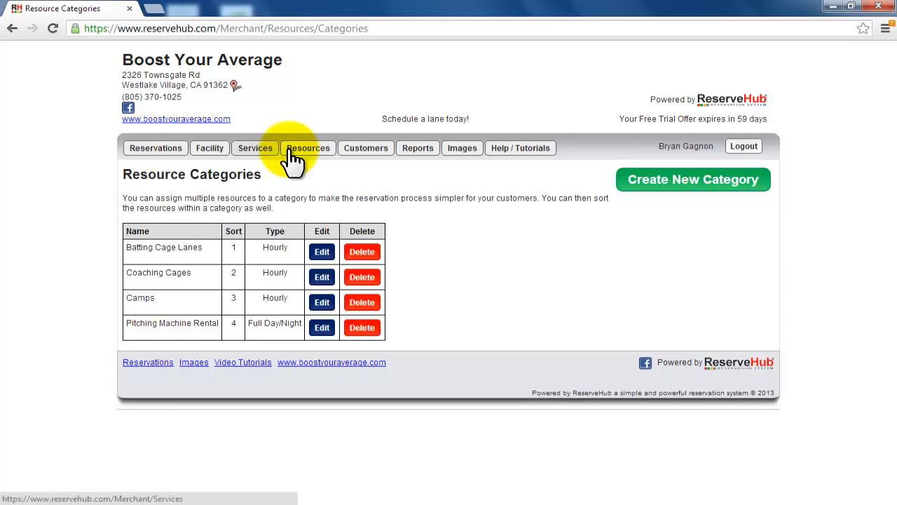
Step: Open the customer management list and look through its entries
{"action": "mouse_move", "coordinate": [307, 157]}
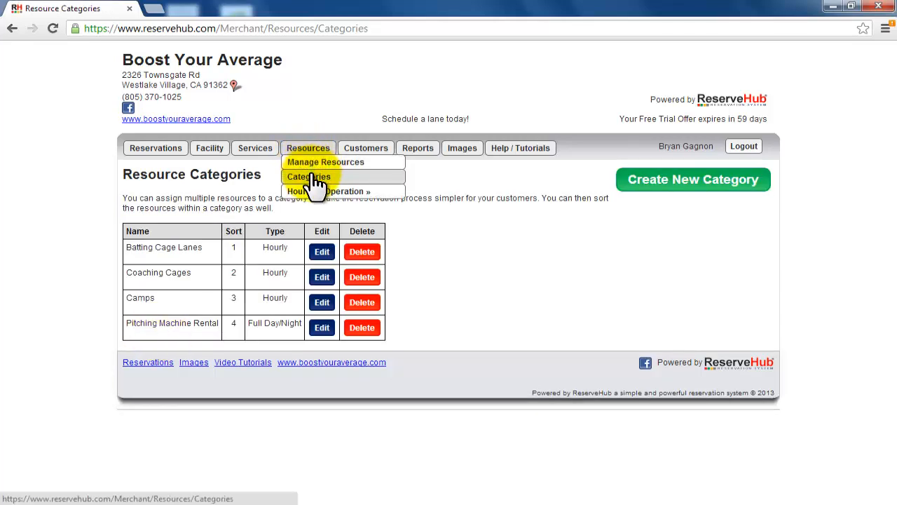
{"action": "mouse_move", "coordinate": [320, 195]}
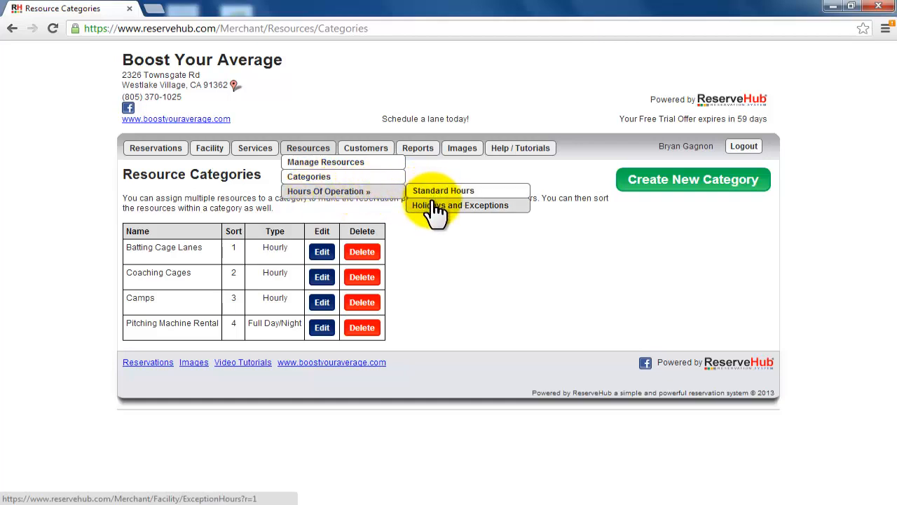
{"action": "mouse_move", "coordinate": [354, 157]}
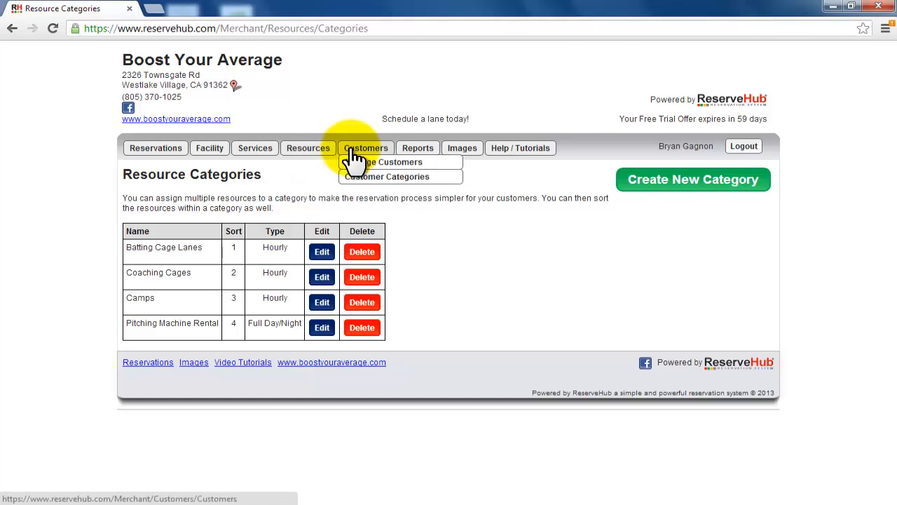
{"action": "left_click", "coordinate": [358, 167]}
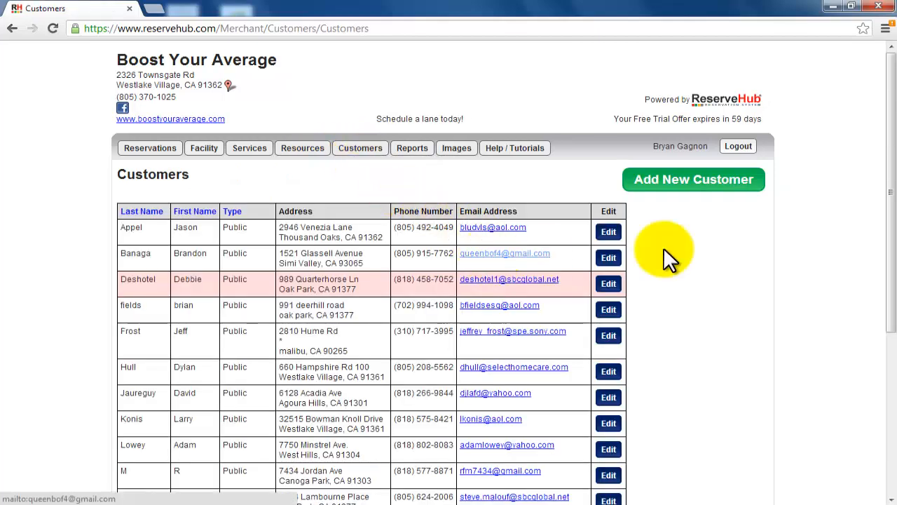
{"action": "left_click_drag", "start_coordinate": [890, 223], "coordinate": [883, 140]}
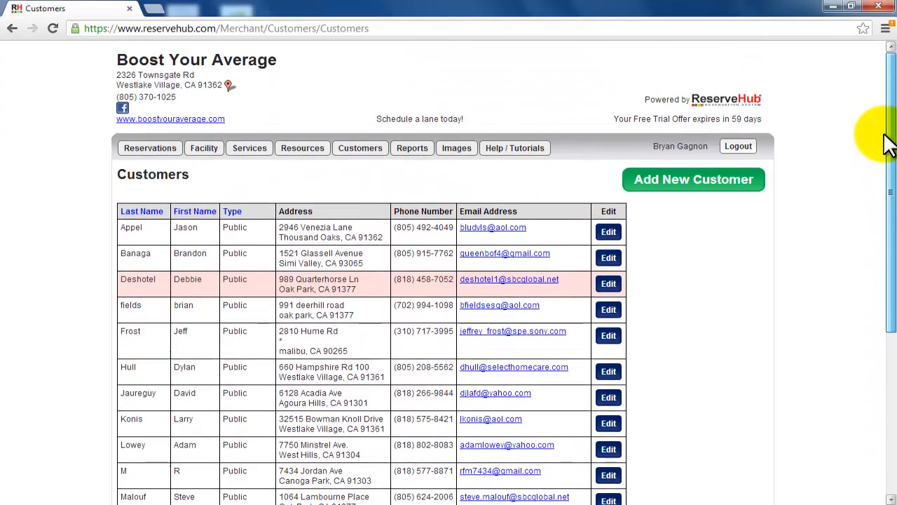
Step: Review the customer categories, including the online reservation rule for RestrictedCustomers, and view the blank form for a new customer category
{"action": "mouse_move", "coordinate": [360, 150]}
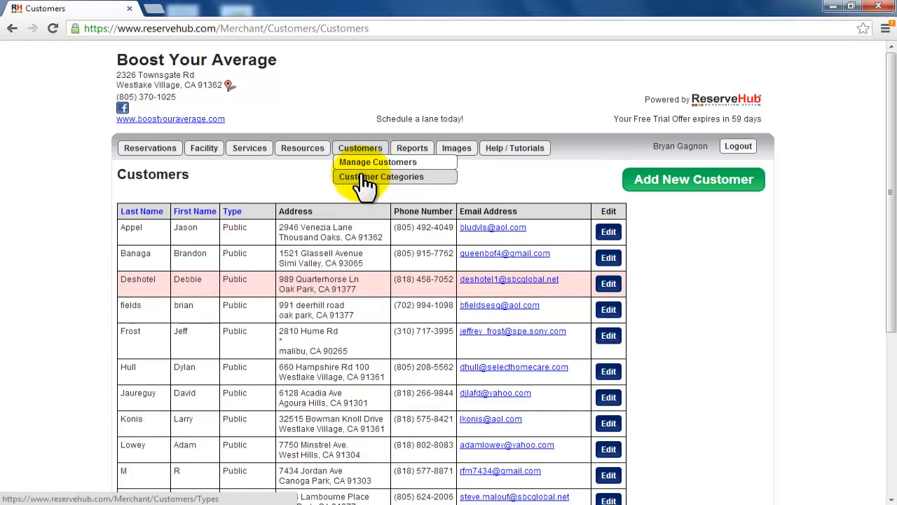
{"action": "left_click", "coordinate": [364, 178]}
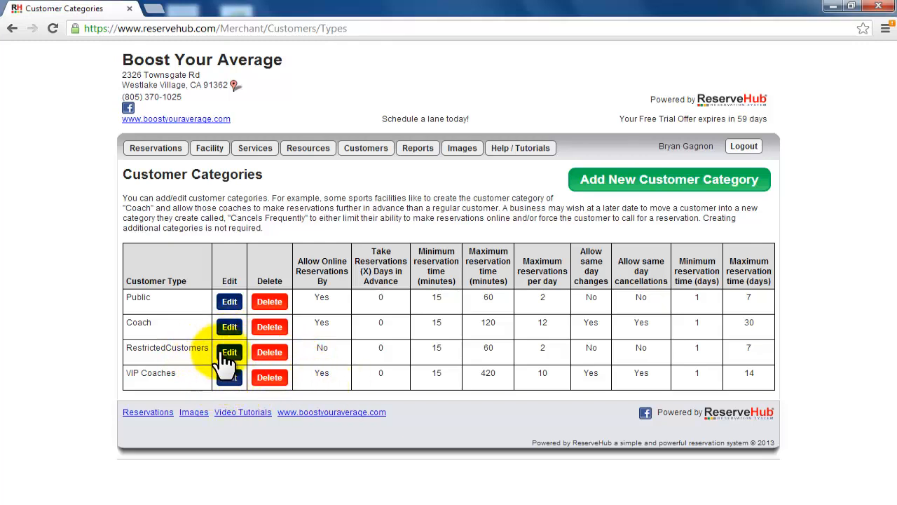
{"action": "left_click_drag", "start_coordinate": [328, 350], "coordinate": [314, 349]}
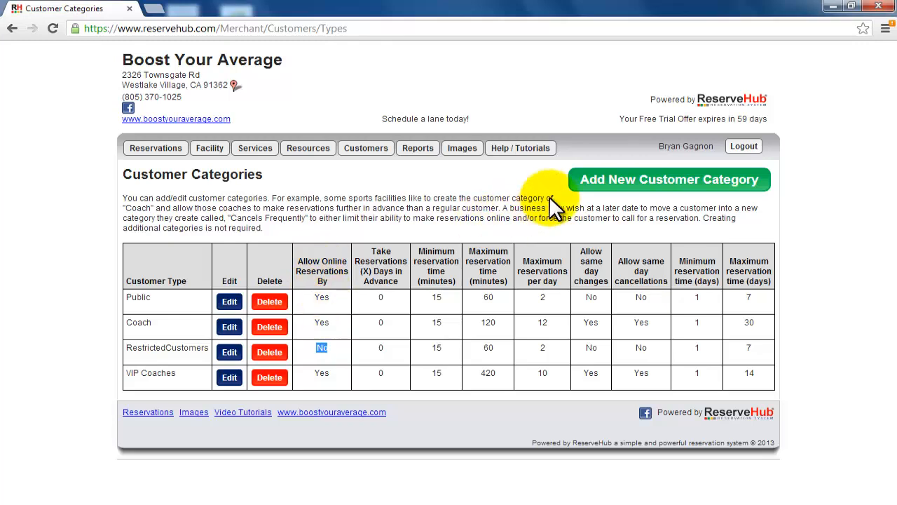
{"action": "left_click", "coordinate": [587, 199]}
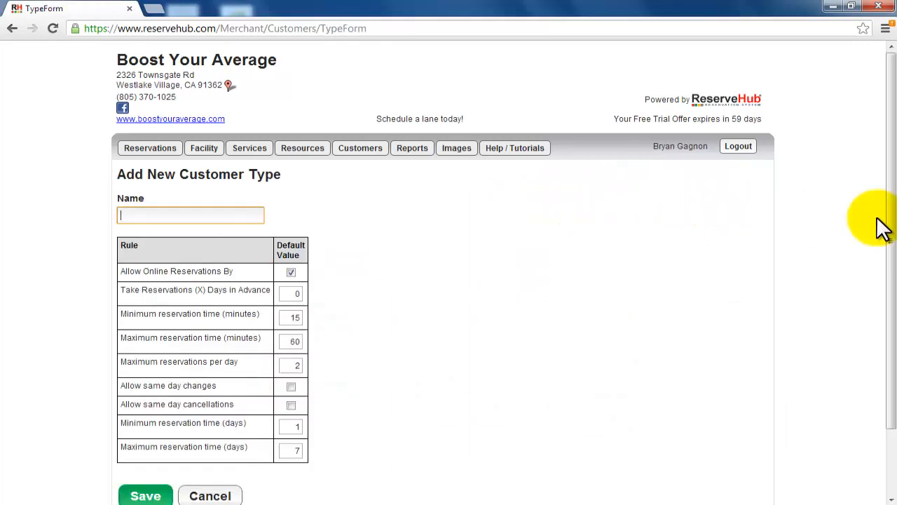
{"action": "left_click_drag", "start_coordinate": [890, 223], "coordinate": [892, 284]}
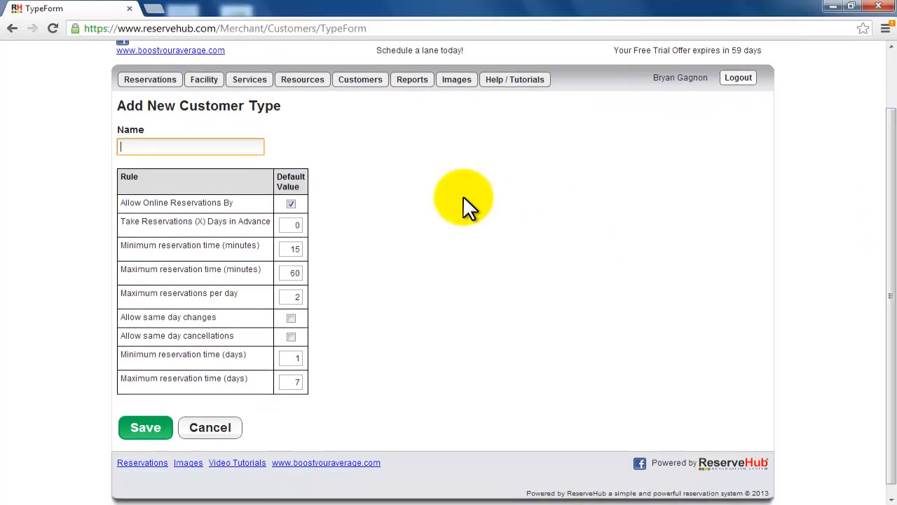
Step: View the Cancellation Report and the No Show Report
{"action": "mouse_move", "coordinate": [366, 84]}
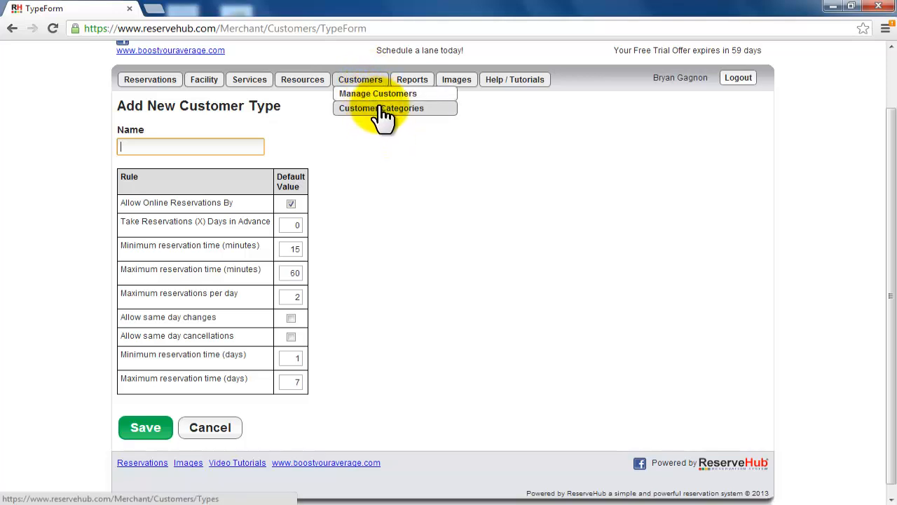
{"action": "mouse_move", "coordinate": [402, 88]}
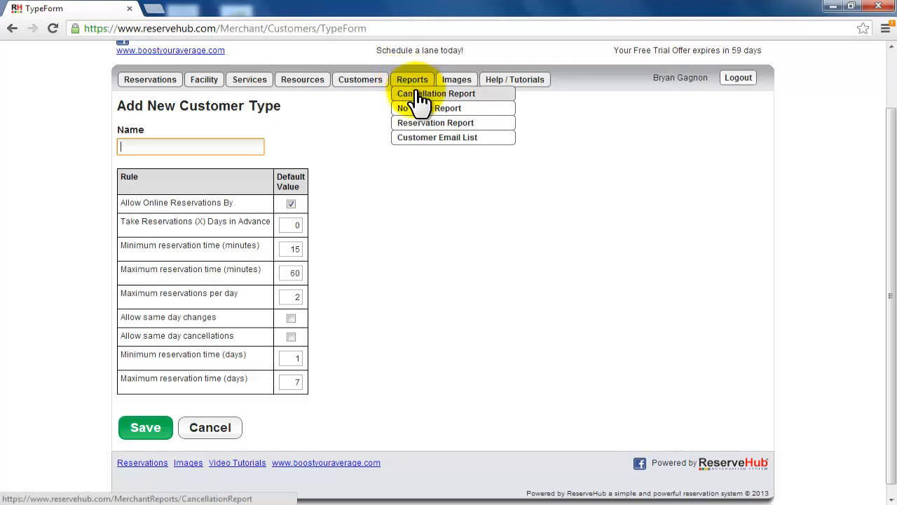
{"action": "left_click", "coordinate": [418, 94]}
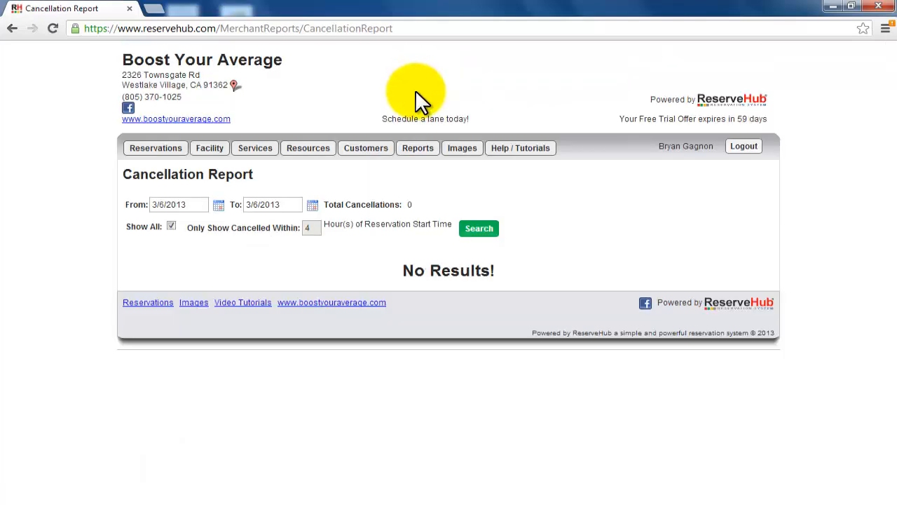
{"action": "mouse_move", "coordinate": [417, 148]}
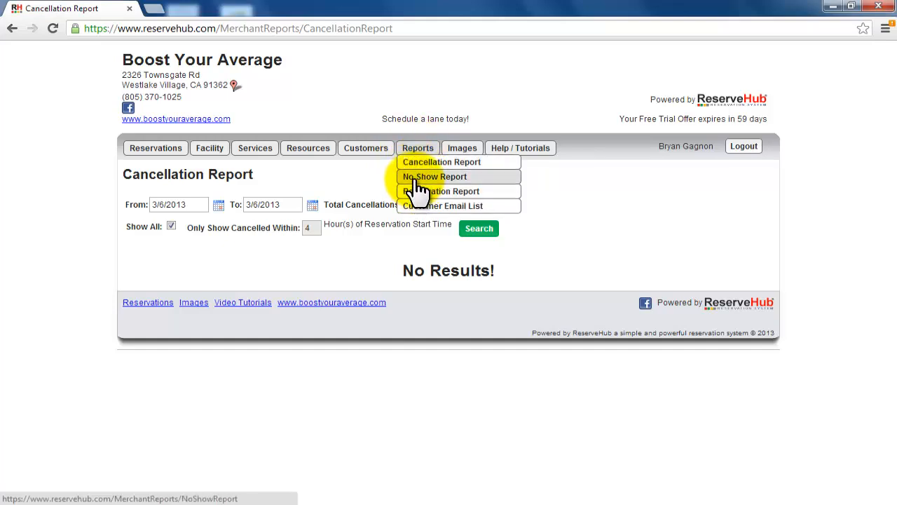
{"action": "left_click", "coordinate": [414, 180]}
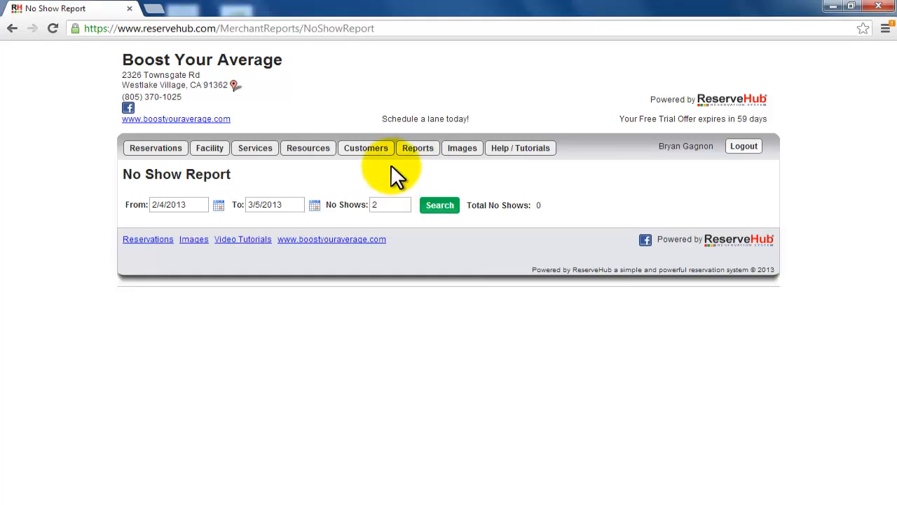
Step: View the Reservation Report and download the Customer Email List
{"action": "mouse_move", "coordinate": [415, 157]}
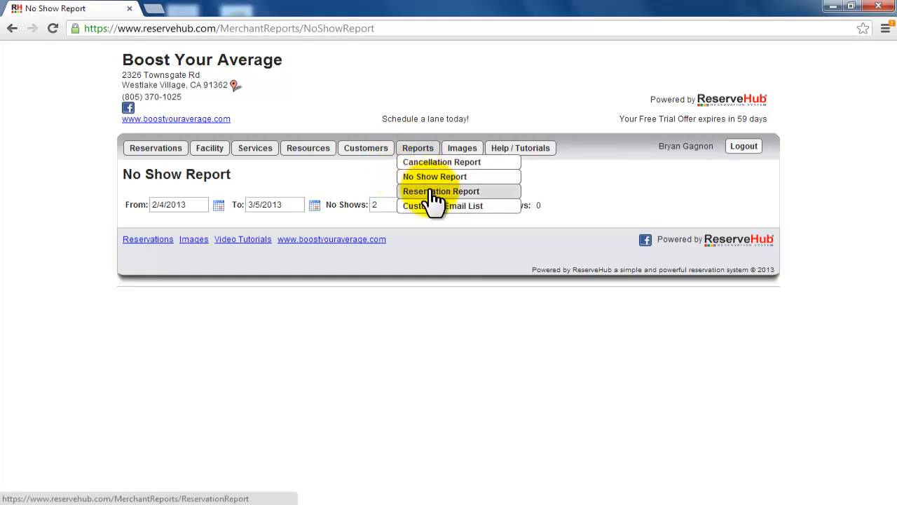
{"action": "left_click", "coordinate": [433, 191]}
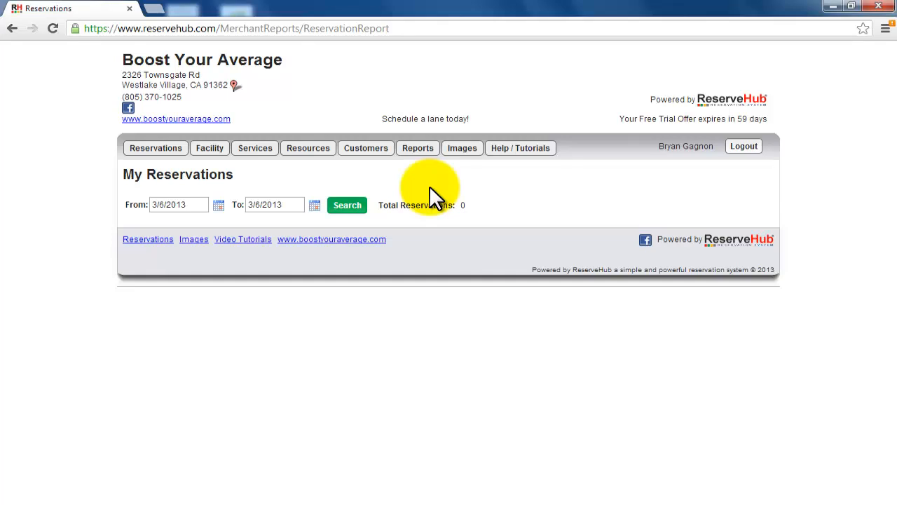
{"action": "mouse_move", "coordinate": [420, 150]}
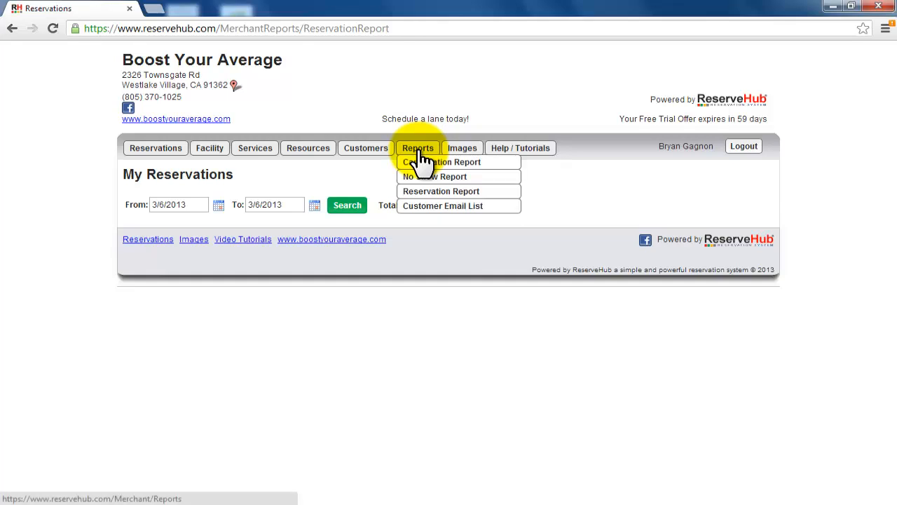
{"action": "left_click", "coordinate": [424, 207]}
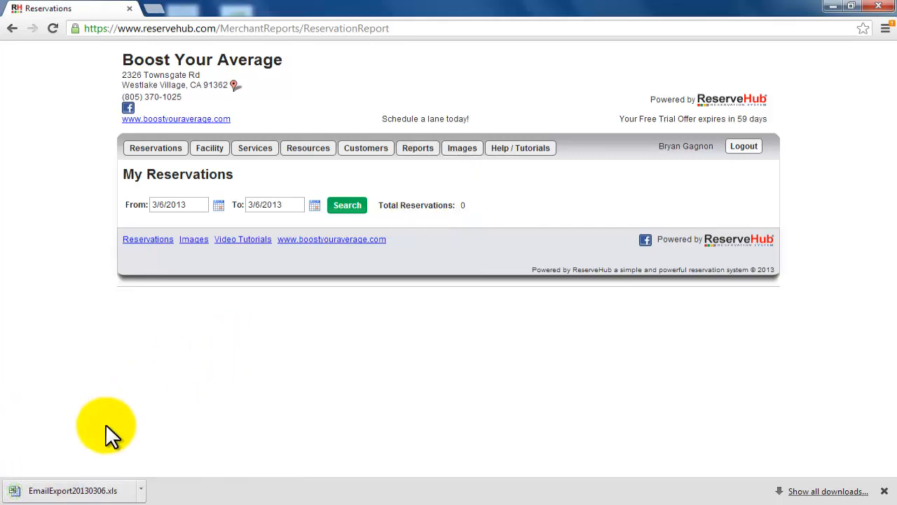
Step: Open the downloaded EmailExport20130306.xls in Excel, look through the exported customer email list and close the workbook
{"action": "left_click", "coordinate": [89, 485]}
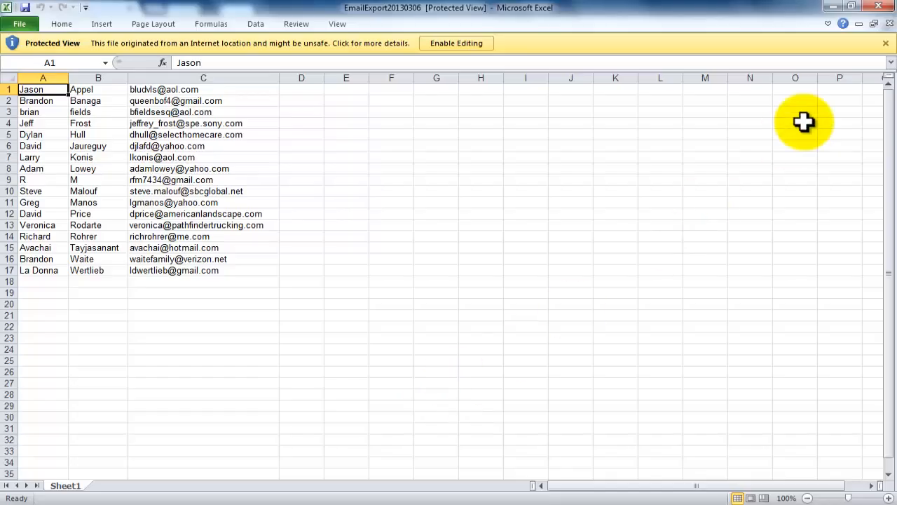
{"action": "left_click", "coordinate": [878, 7]}
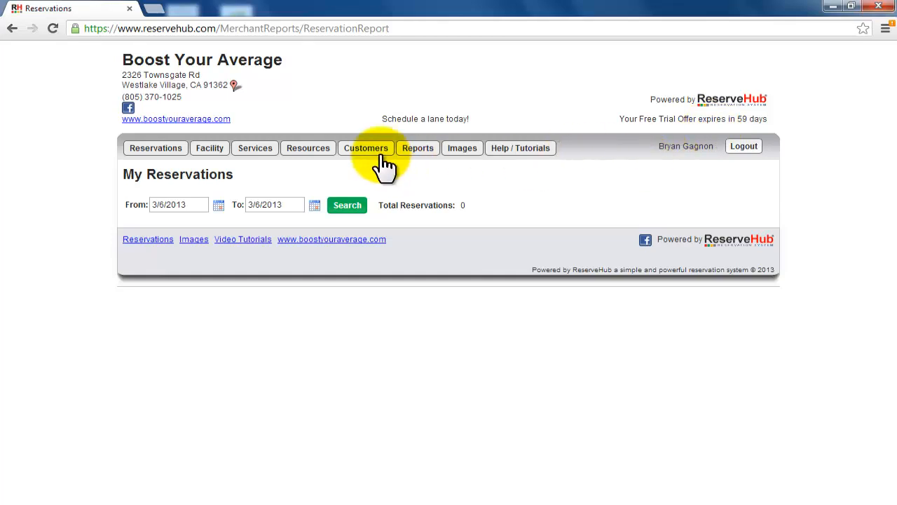
Step: Open the facility's image gallery and view the Inside Overall View and Front Counter and Pro Shop photos enlarged
{"action": "mouse_move", "coordinate": [379, 162]}
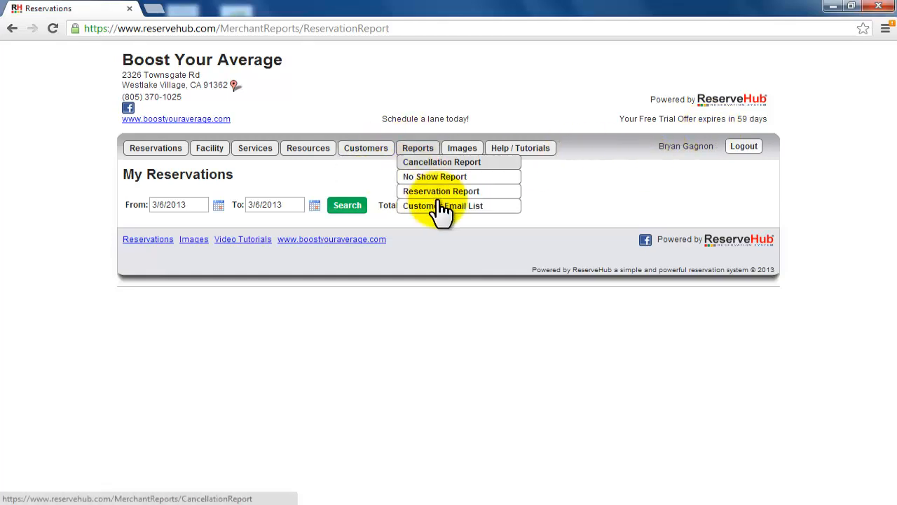
{"action": "left_click", "coordinate": [464, 153]}
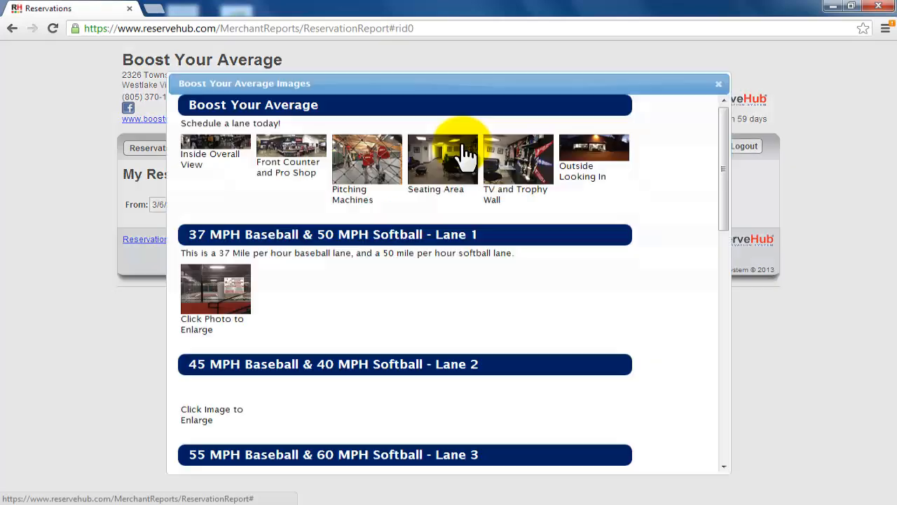
{"action": "left_click", "coordinate": [239, 143]}
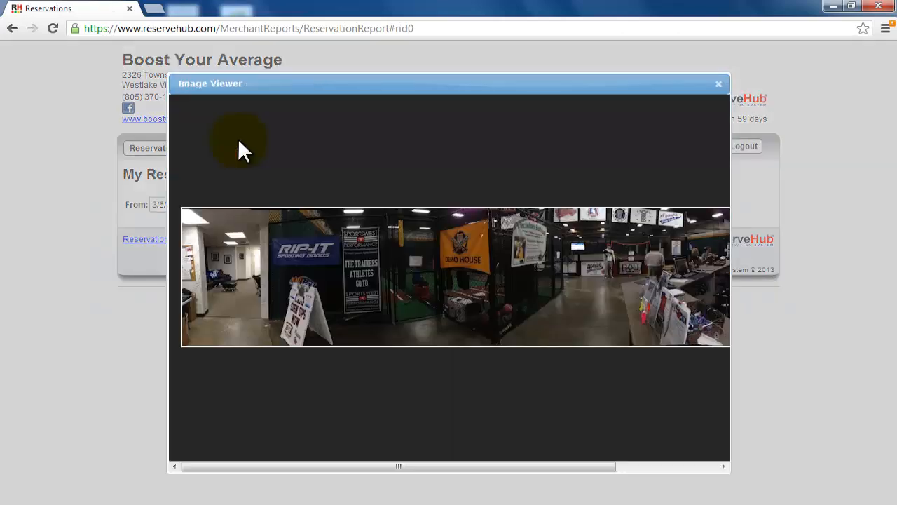
{"action": "left_click", "coordinate": [718, 83]}
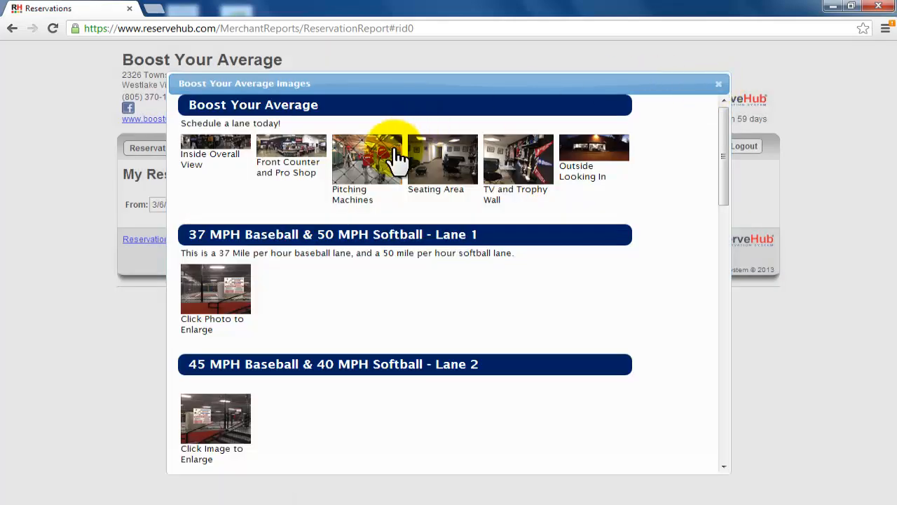
{"action": "left_click", "coordinate": [307, 150]}
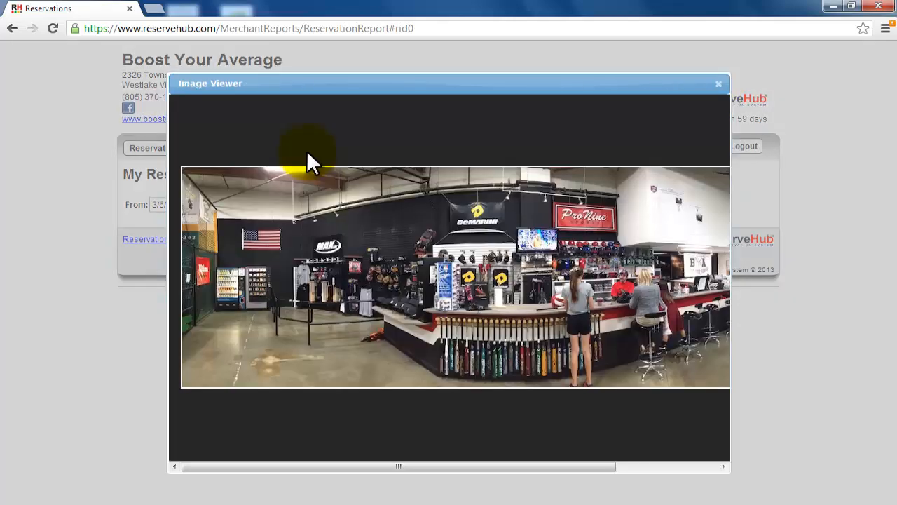
{"action": "left_click", "coordinate": [718, 83]}
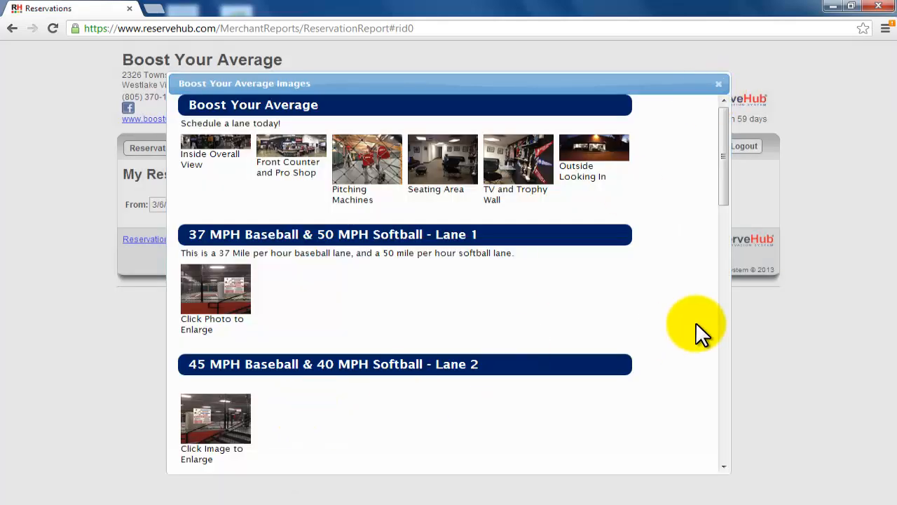
Step: View the second 3500 Sqft Open Team Practice Field photo enlarged, and close the image gallery
{"action": "left_click_drag", "start_coordinate": [725, 187], "coordinate": [707, 452]}
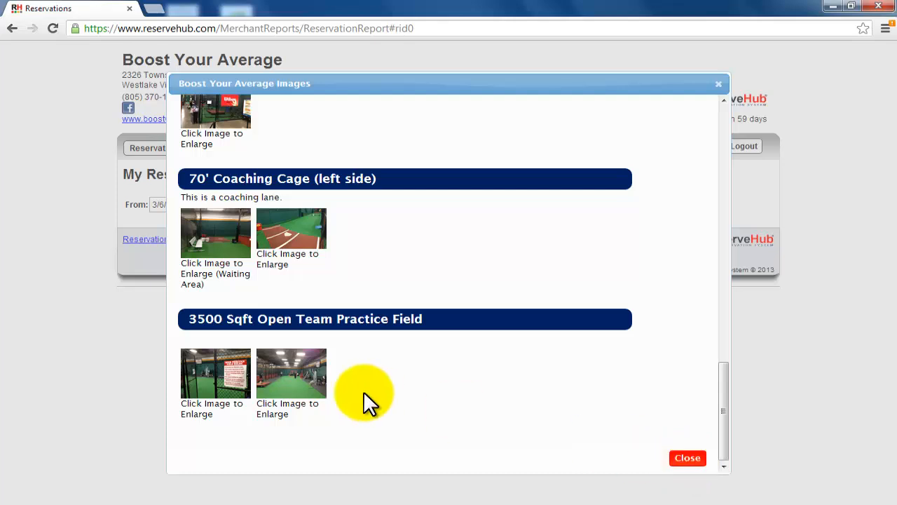
{"action": "left_click", "coordinate": [304, 370]}
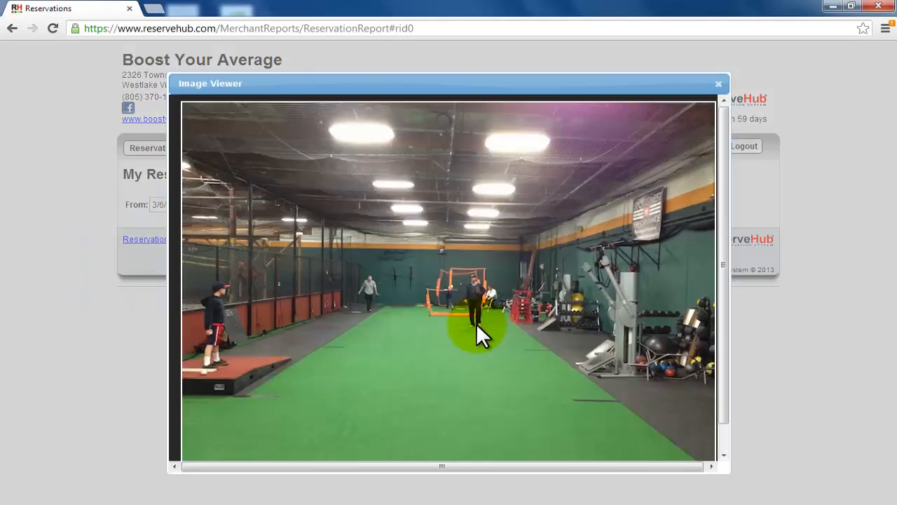
{"action": "left_click", "coordinate": [718, 89]}
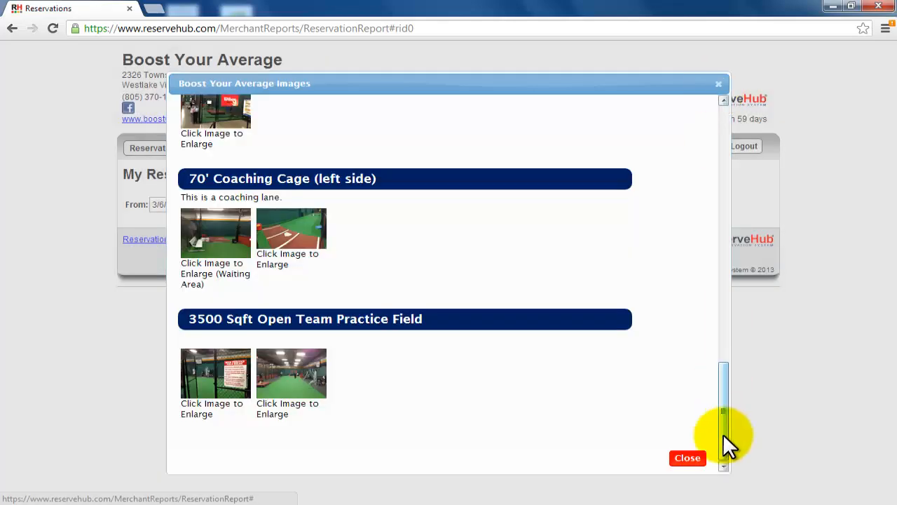
{"action": "left_click", "coordinate": [688, 459]}
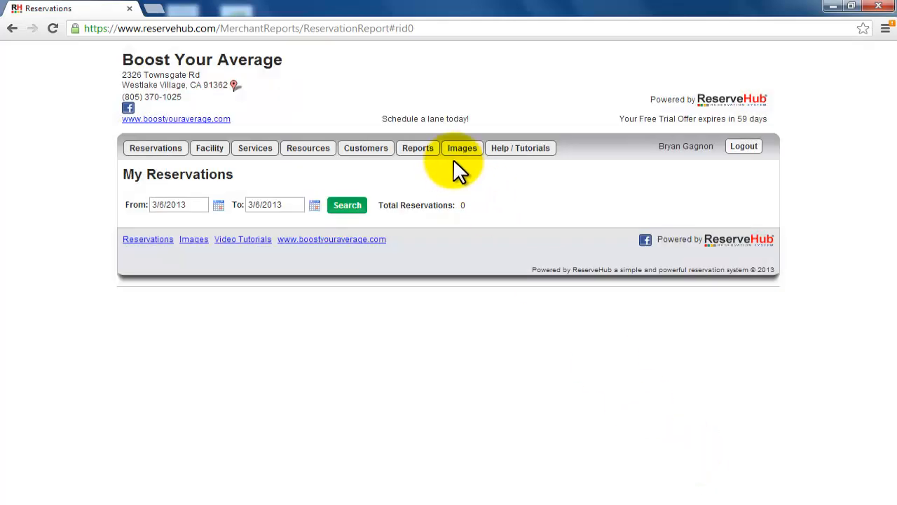
Step: Open the Website Integration help page and review the iframe embed code and the example of the framed site
{"action": "mouse_move", "coordinate": [499, 153]}
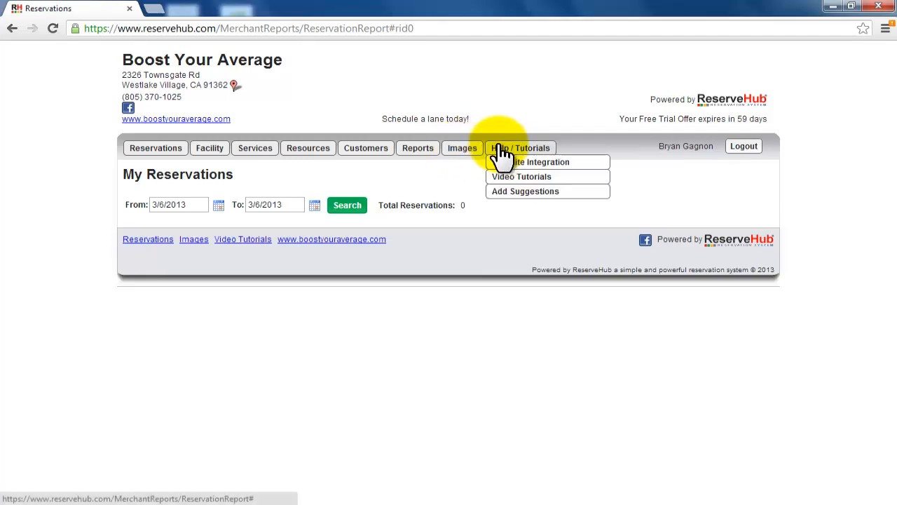
{"action": "left_click", "coordinate": [509, 164]}
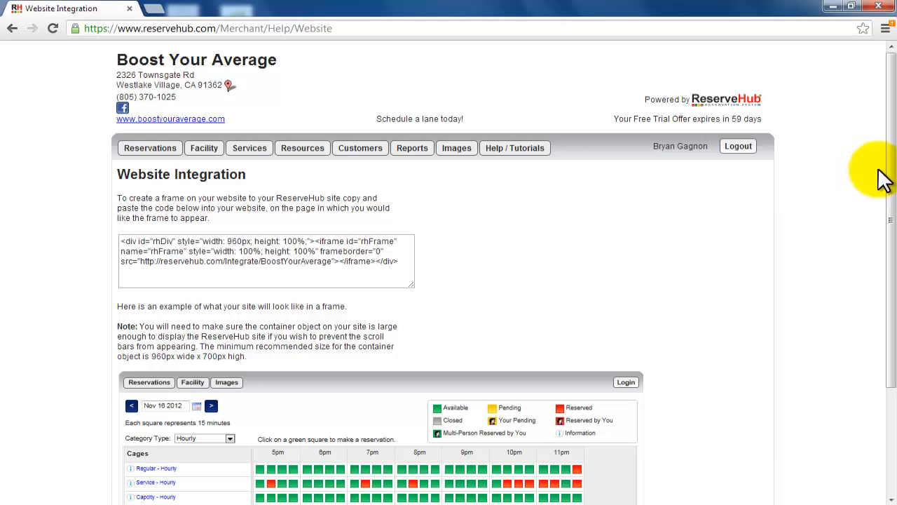
{"action": "left_click_drag", "start_coordinate": [892, 170], "coordinate": [895, 228]}
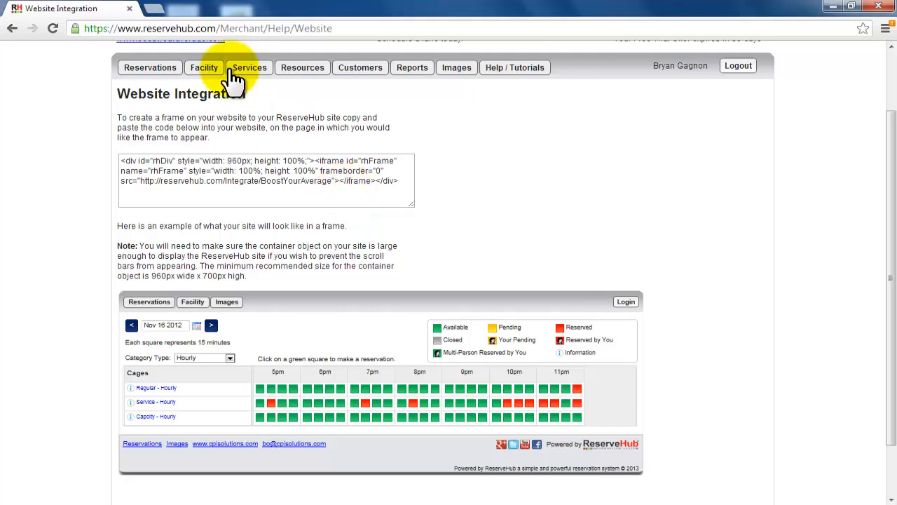
{"action": "left_click", "coordinate": [157, 9]}
{"action": "type", "text": "www.boos"}
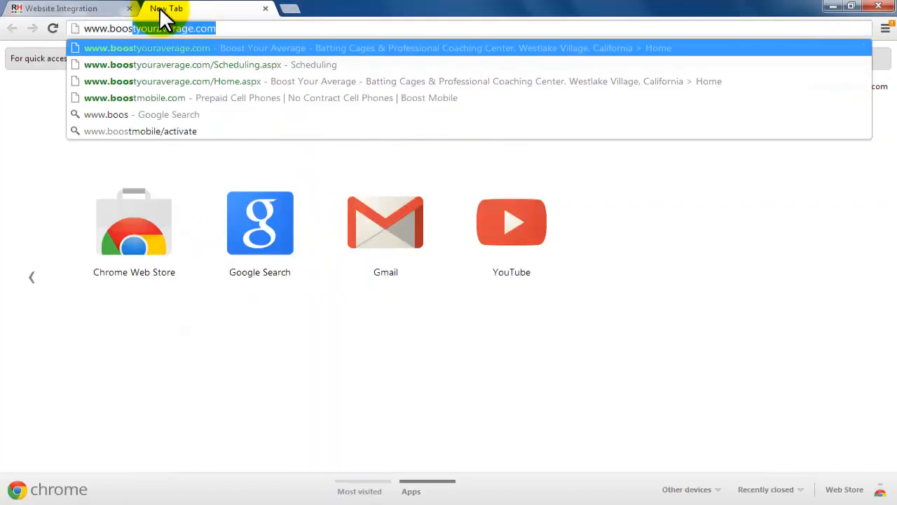
{"action": "key", "text": "Return"}
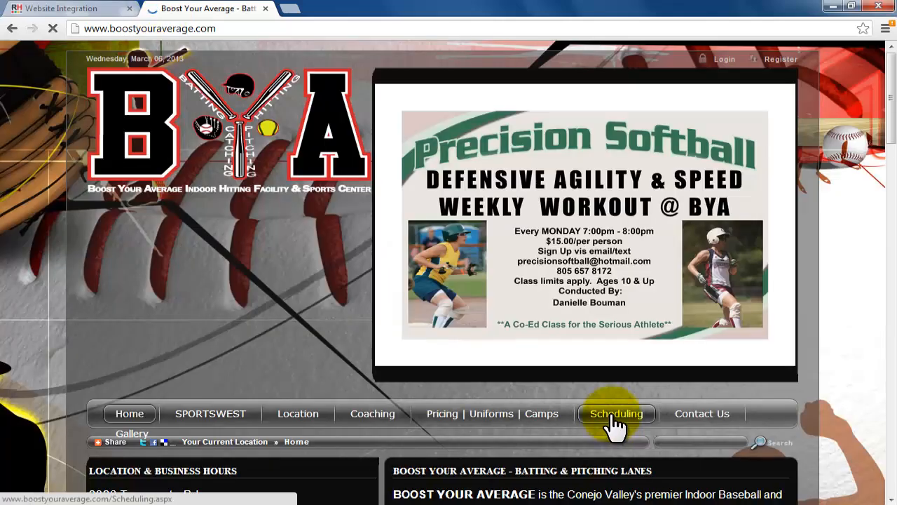
{"action": "left_click", "coordinate": [614, 415]}
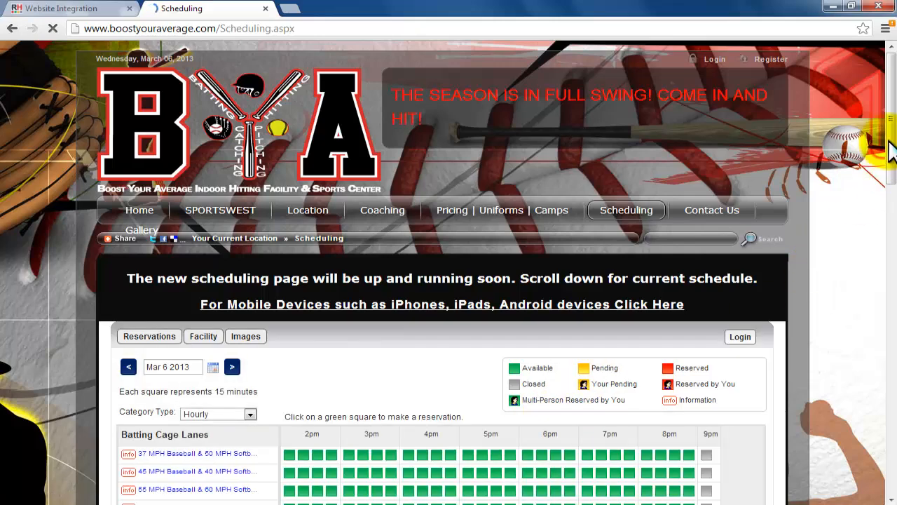
{"action": "left_click_drag", "start_coordinate": [890, 145], "coordinate": [895, 204]}
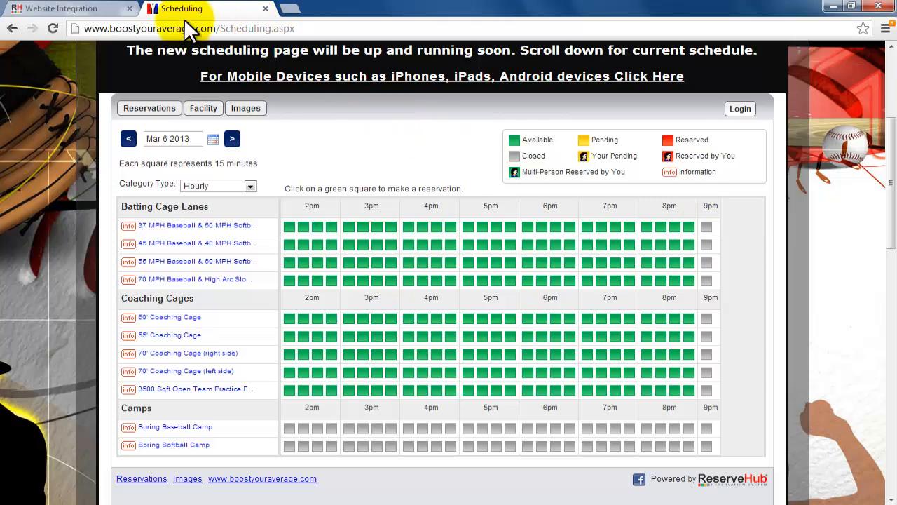
Step: Return to the ReserveHub site, open the Video Tutorials page and try to play the ReserveHub Features video
{"action": "left_click", "coordinate": [114, 8]}
{"action": "mouse_move", "coordinate": [525, 68]}
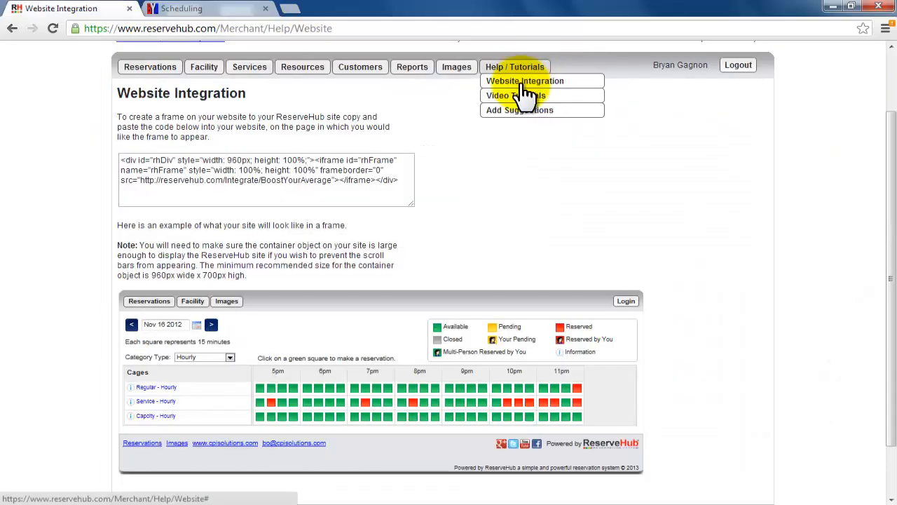
{"action": "left_click", "coordinate": [524, 99]}
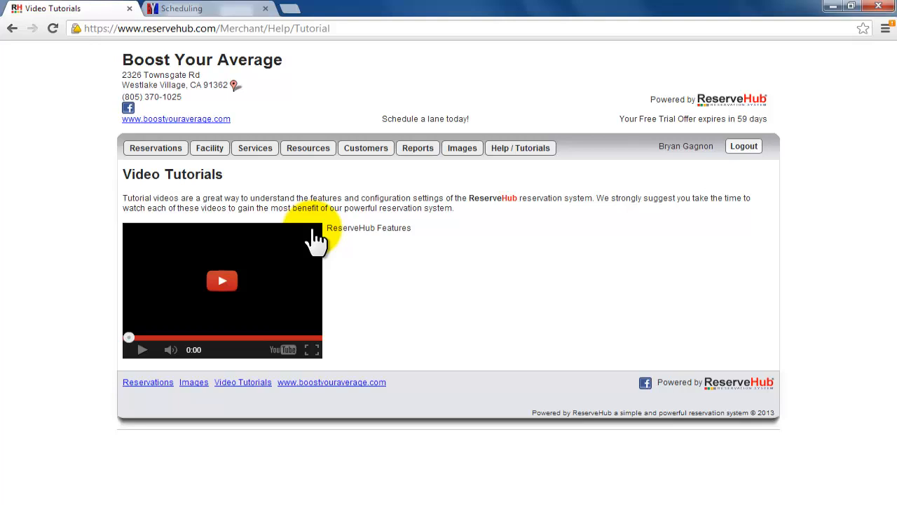
{"action": "left_click", "coordinate": [237, 280]}
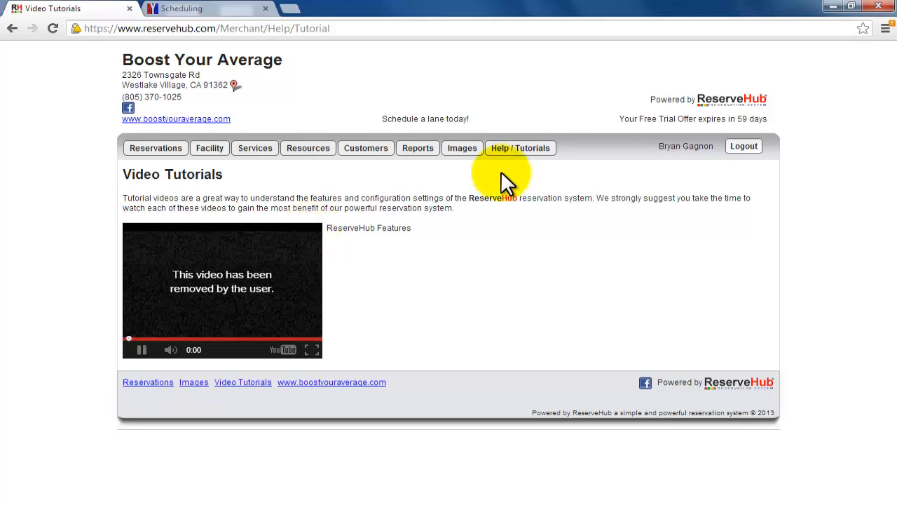
Step: Open the Add Suggestions form, enter a comment beginning "We like your" and submit it
{"action": "mouse_move", "coordinate": [515, 149]}
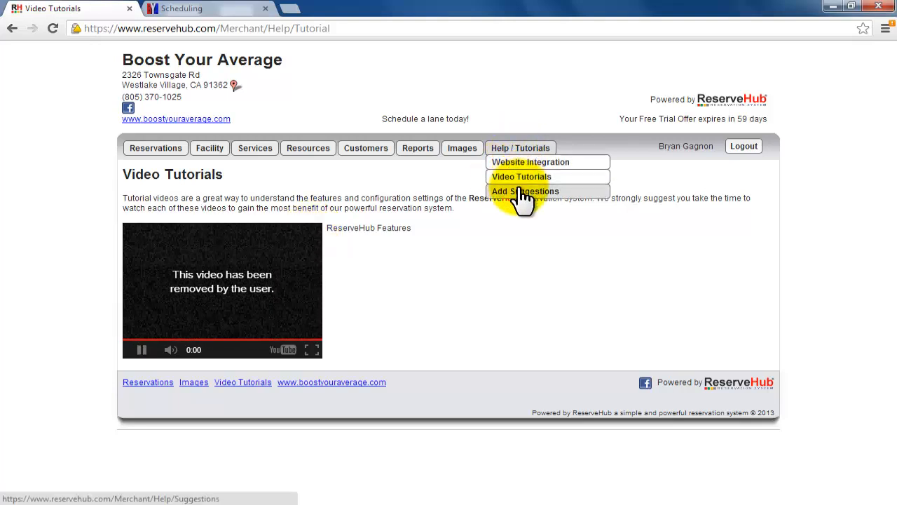
{"action": "left_click", "coordinate": [522, 192]}
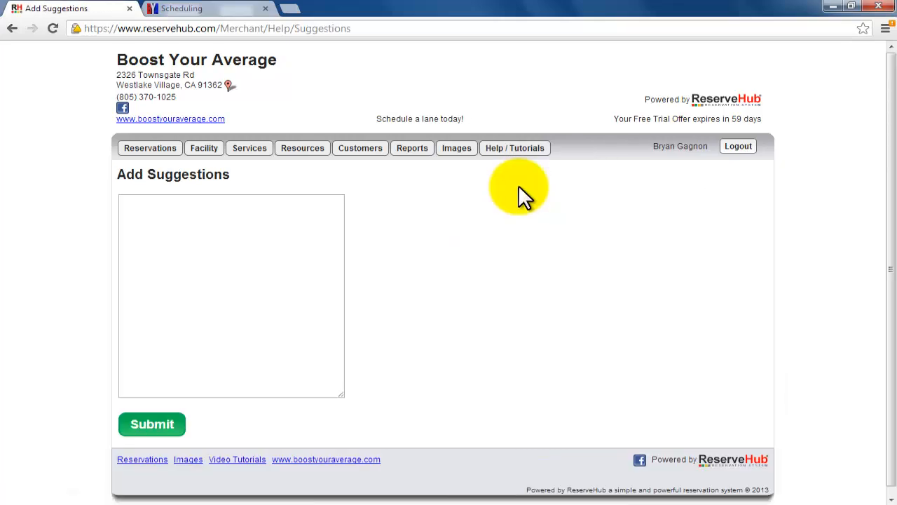
{"action": "left_click", "coordinate": [253, 249]}
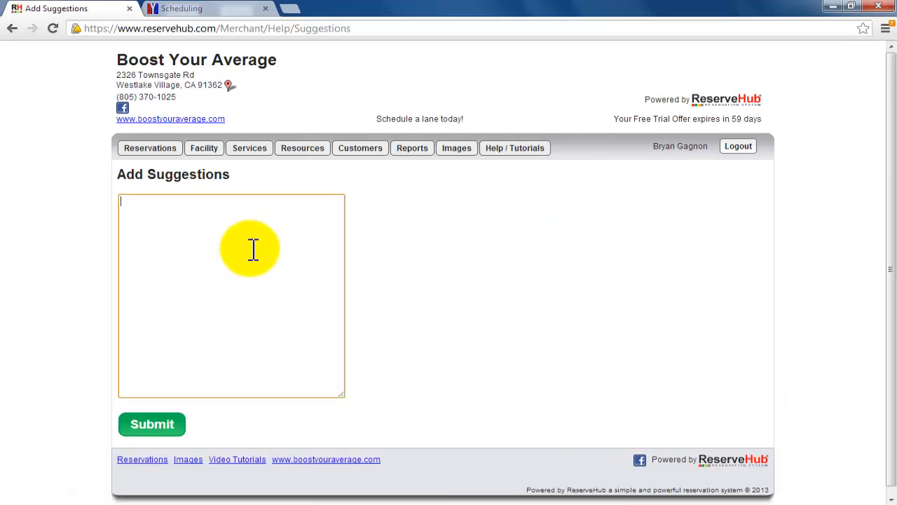
{"action": "type", "text": "We like your facility"}
{"action": "left_click", "coordinate": [173, 425]}
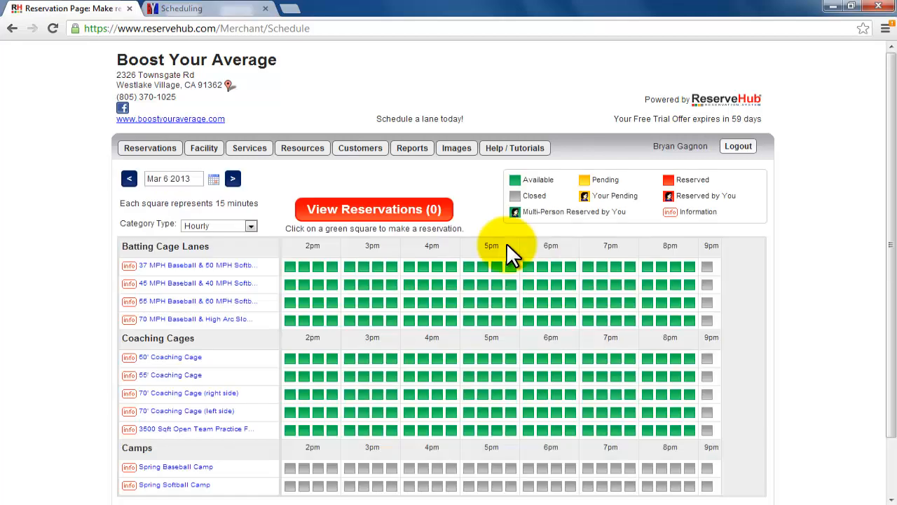